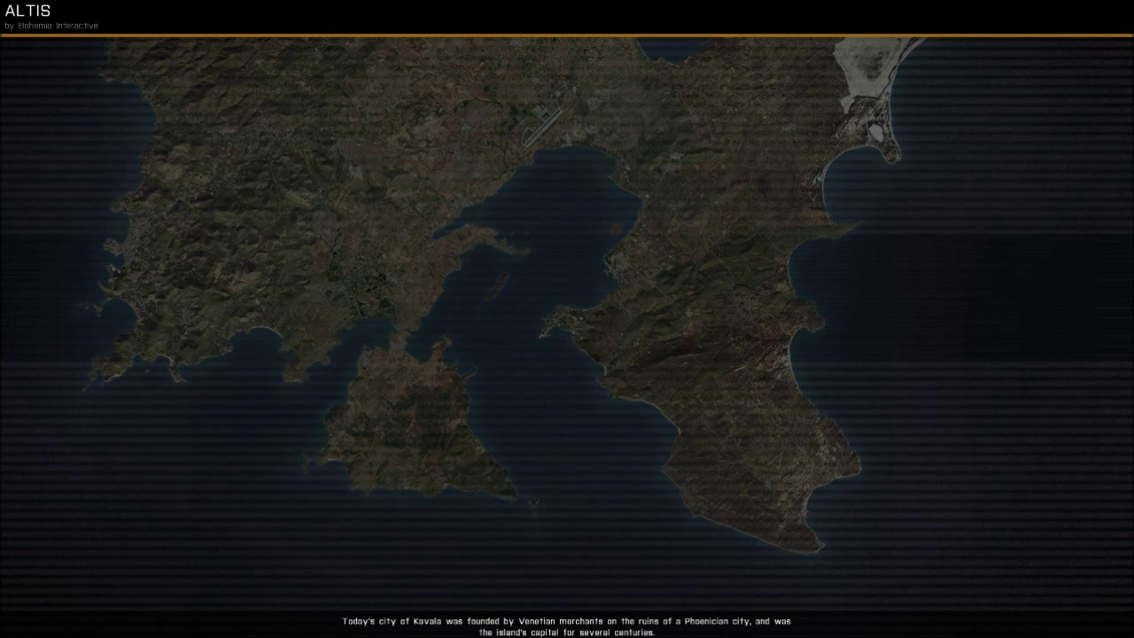
Step: Survey the Altis map and locate the open apron southeast of the main airfield's Terminal building
scroll(644, 295, down, 3)
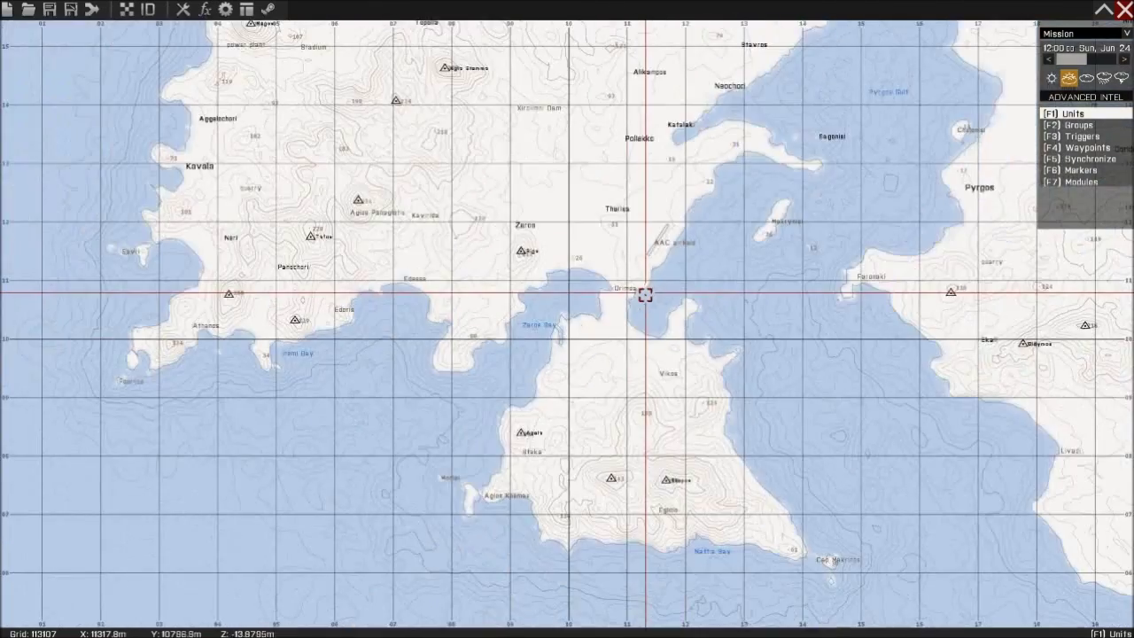
scroll(645, 295, down, 4)
scroll(608, 455, up, 2)
scroll(608, 482, up, 1)
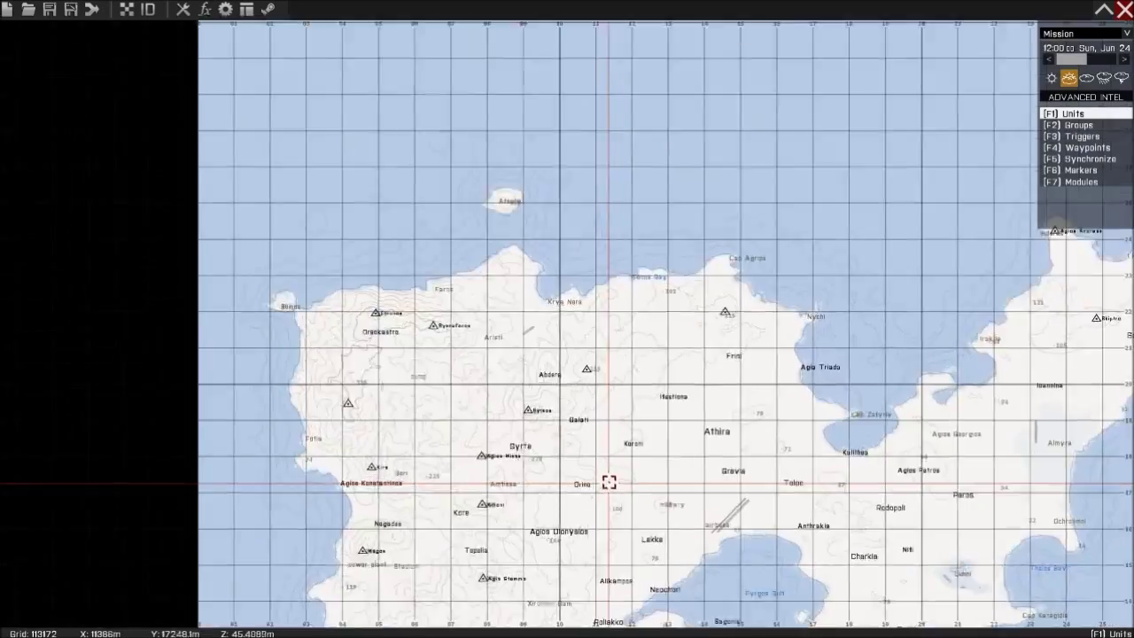
scroll(608, 468, up, 3)
scroll(363, 148, up, 3)
right_drag(571, 166, 561, 323)
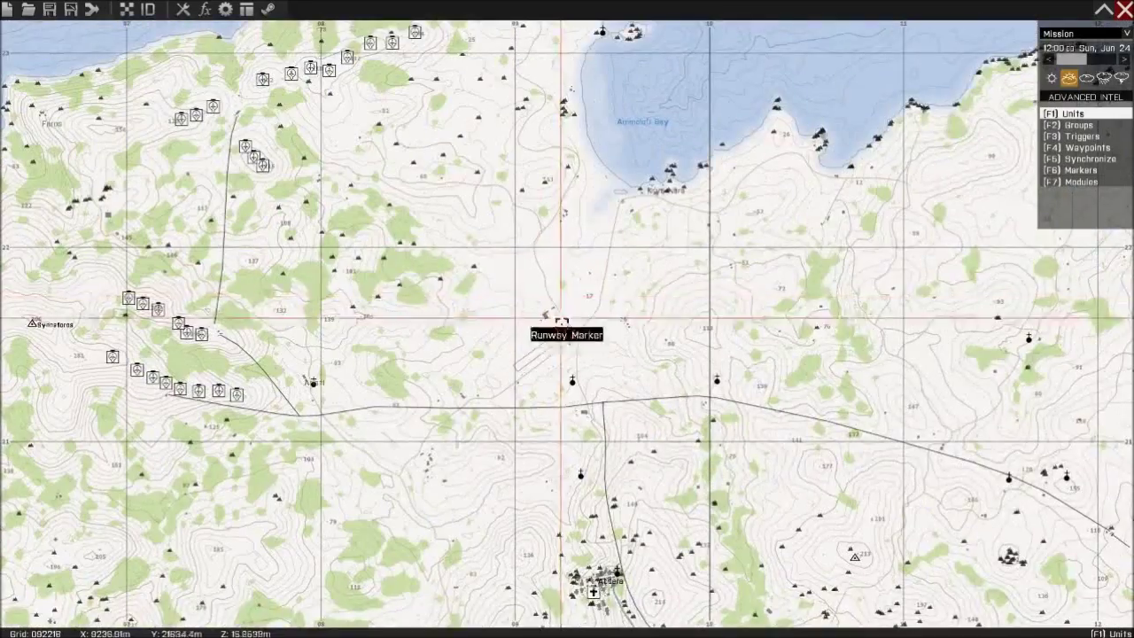
scroll(562, 323, down, 6)
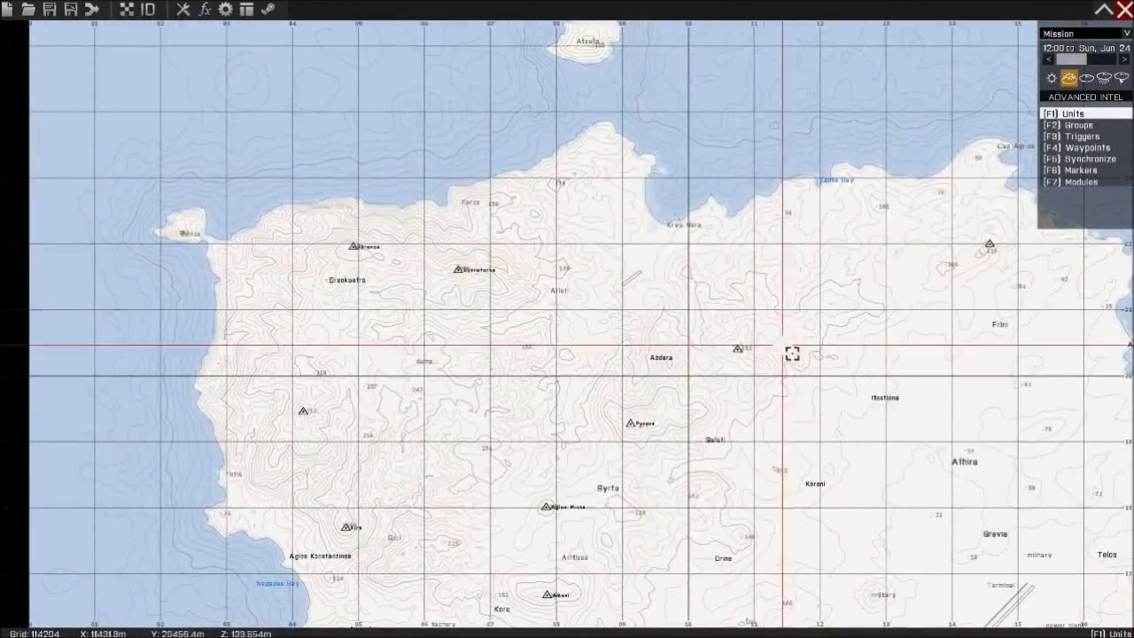
scroll(792, 354, down, 5)
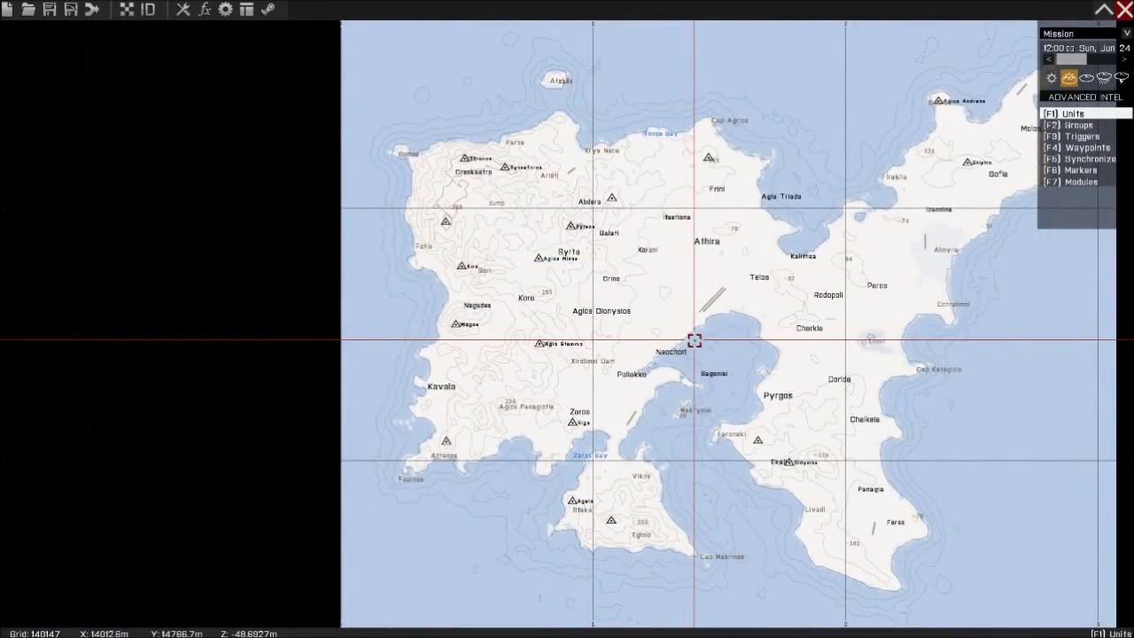
right_drag(759, 331, 658, 354)
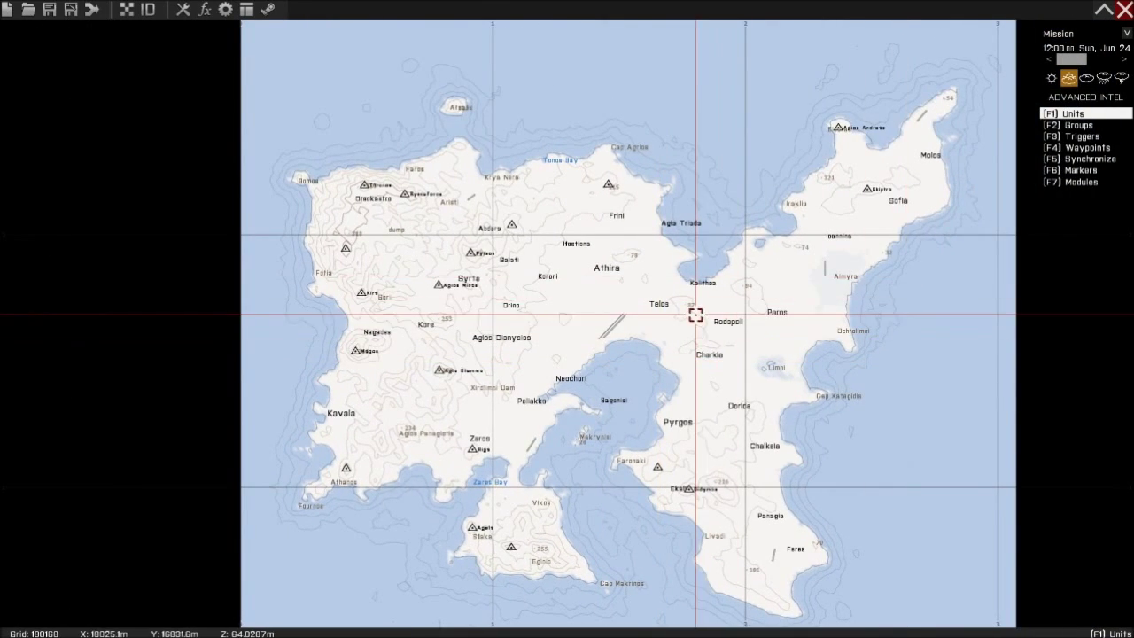
scroll(701, 314, up, 3)
scroll(597, 327, up, 6)
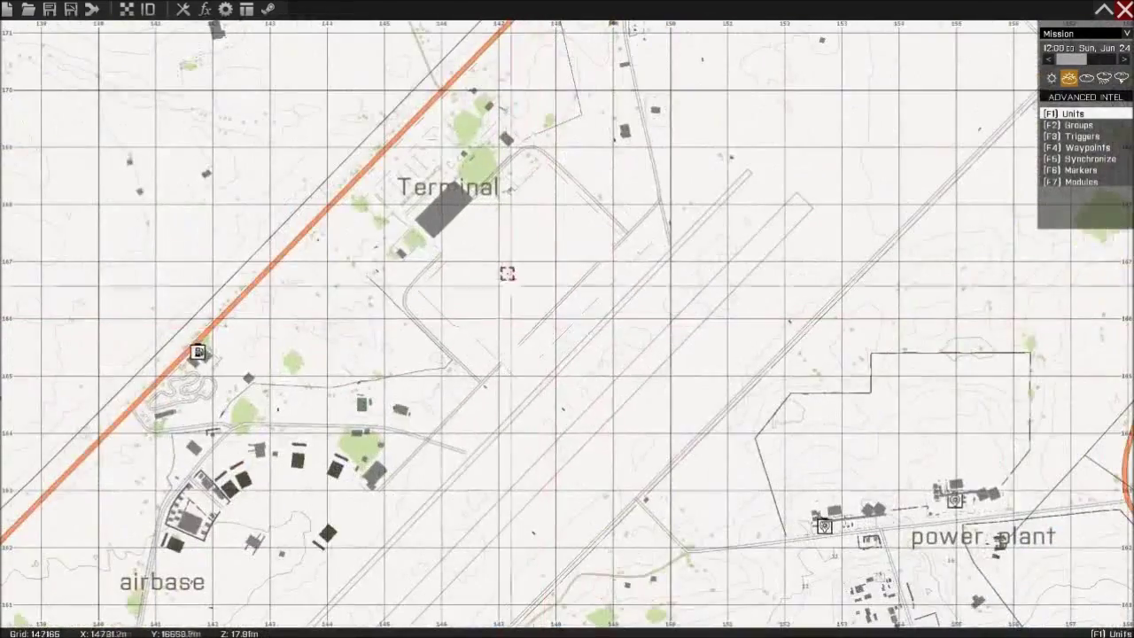
scroll(660, 283, down, 3)
scroll(625, 234, up, 2)
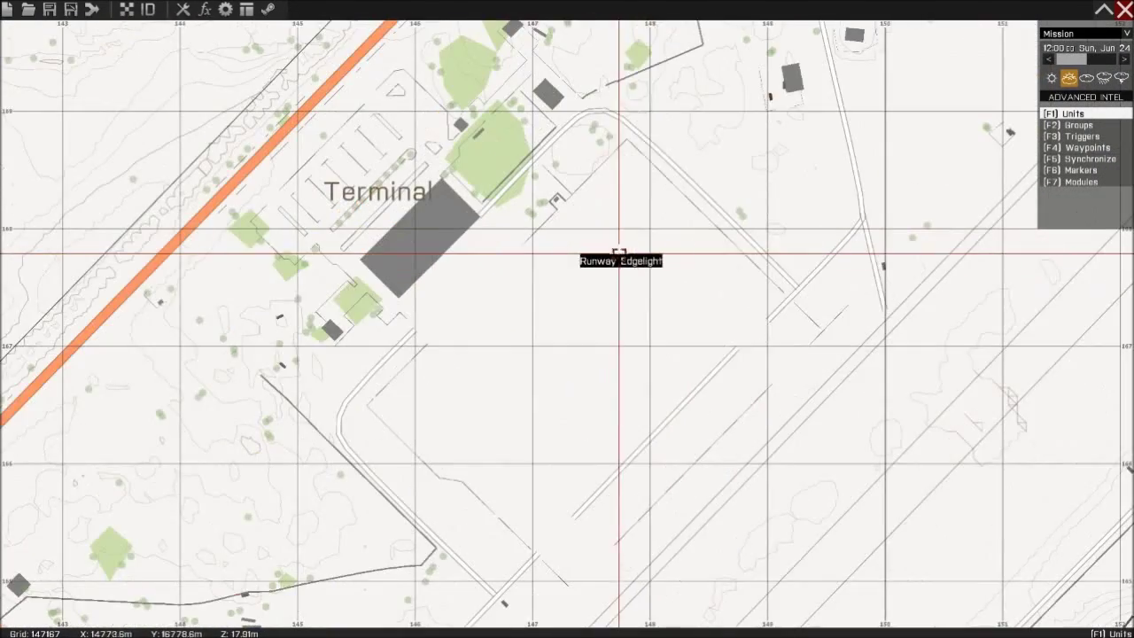
right_drag(681, 364, 655, 320)
Step: Start a new module on the apron southeast of the Terminal, using the Zeus category's Game Master module
key(F7)
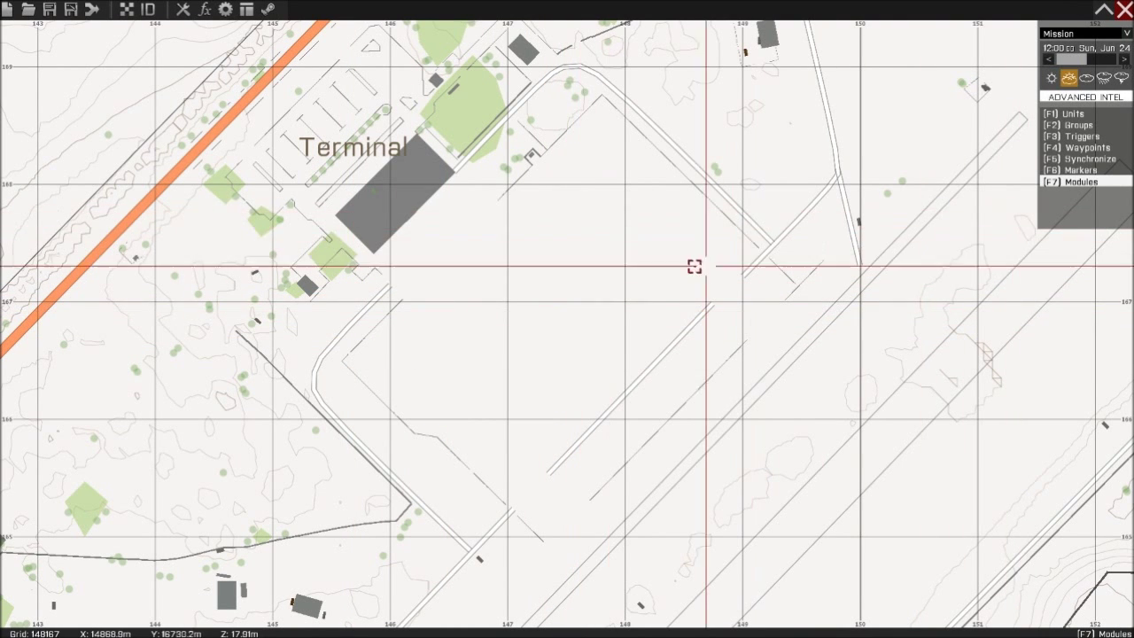
double_click(570, 311)
click(403, 183)
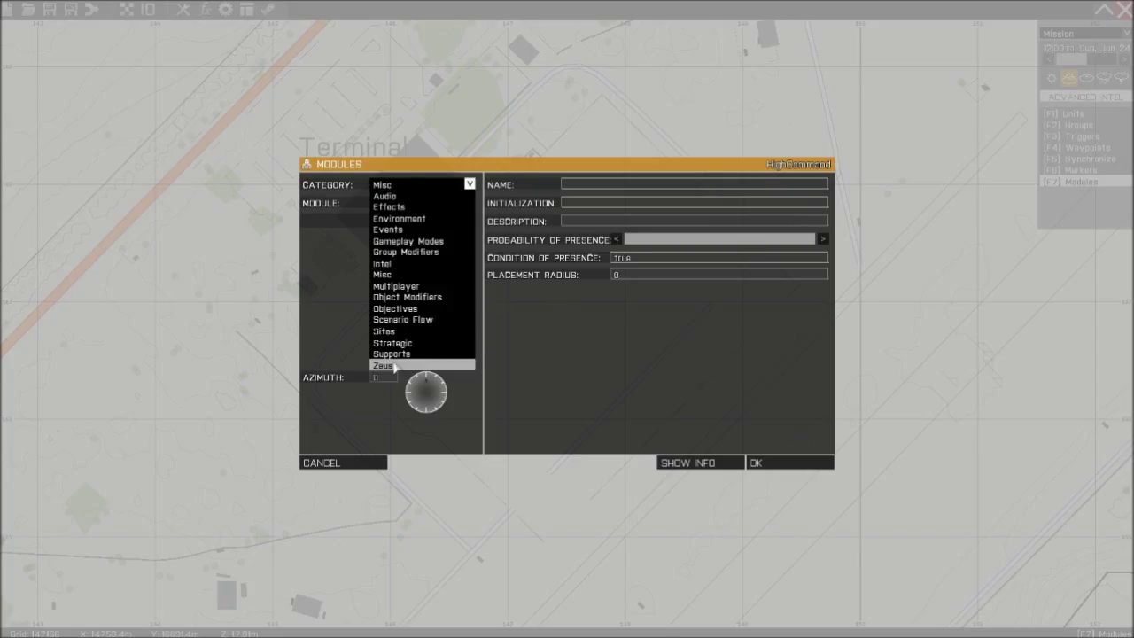
click(395, 364)
click(411, 203)
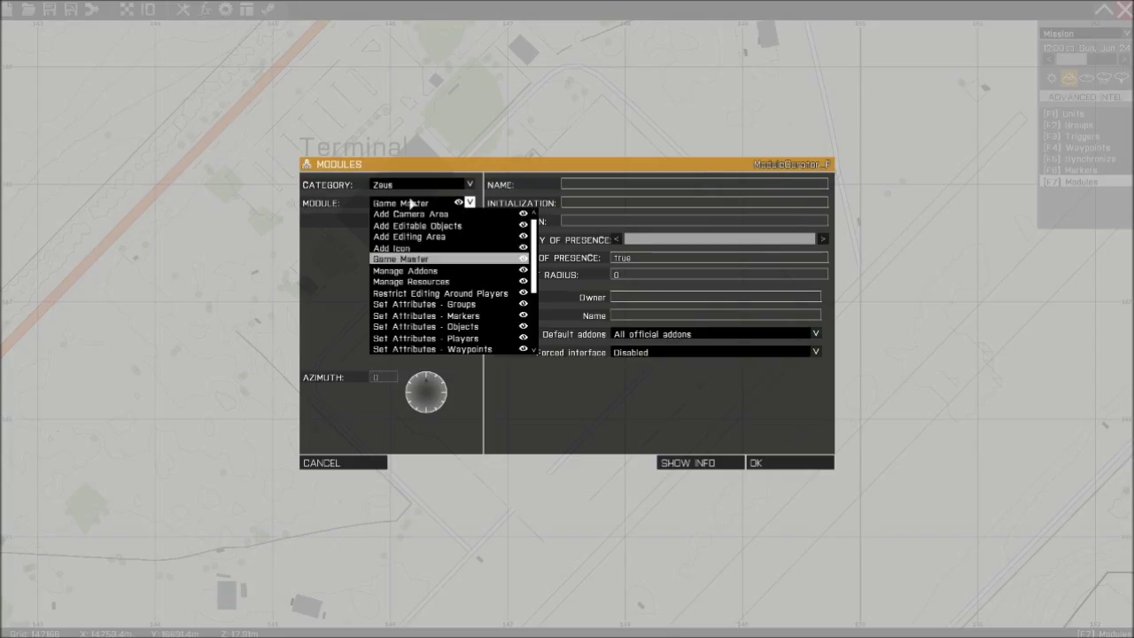
click(414, 259)
Step: Set the Game Master's default addons to All addons (including unofficial ones) and its owner to Man, and place it
click(615, 336)
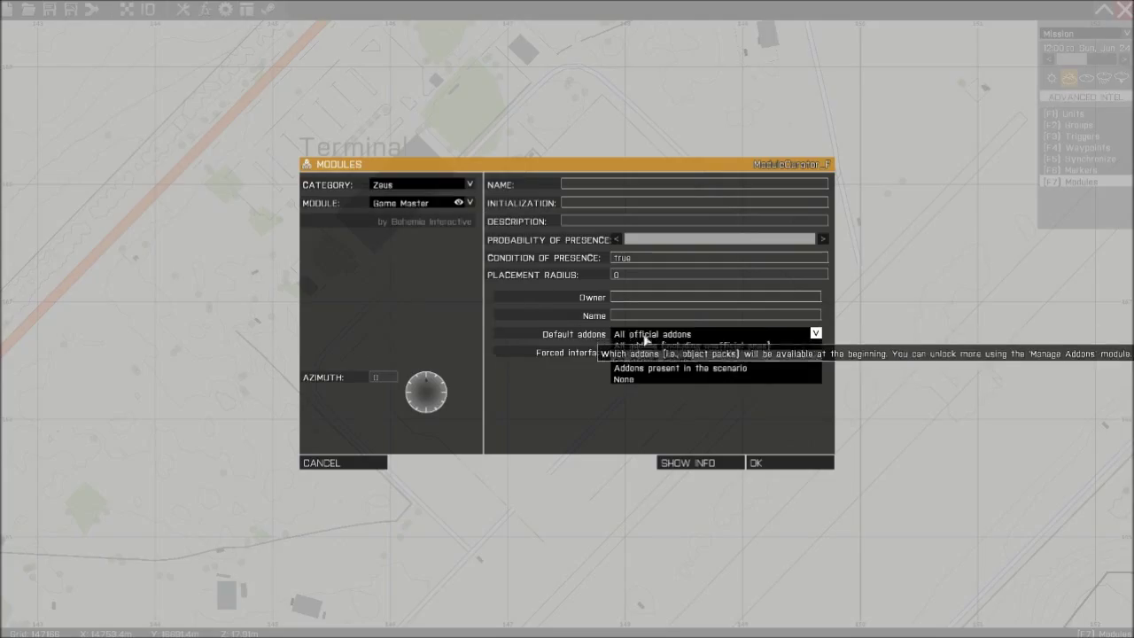
click(657, 346)
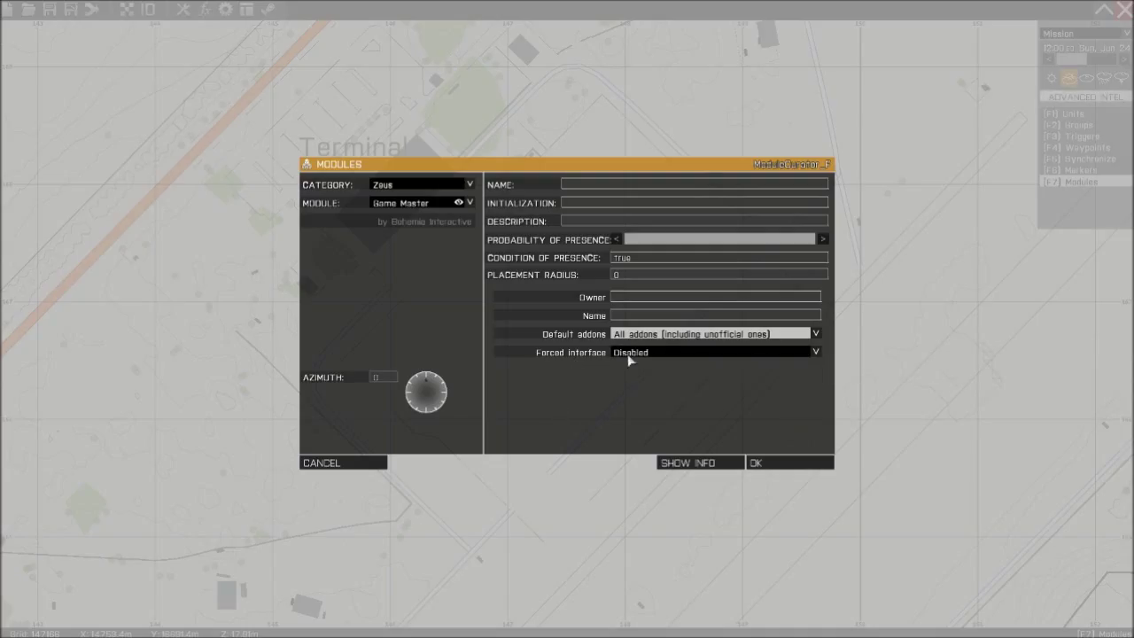
click(620, 297)
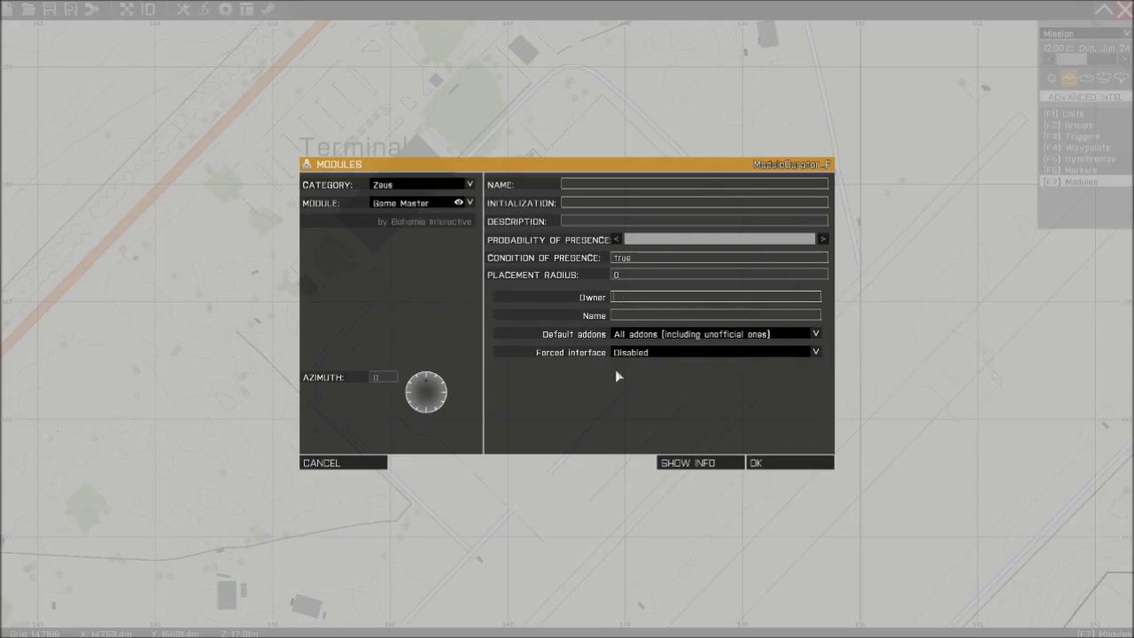
text(Mon)
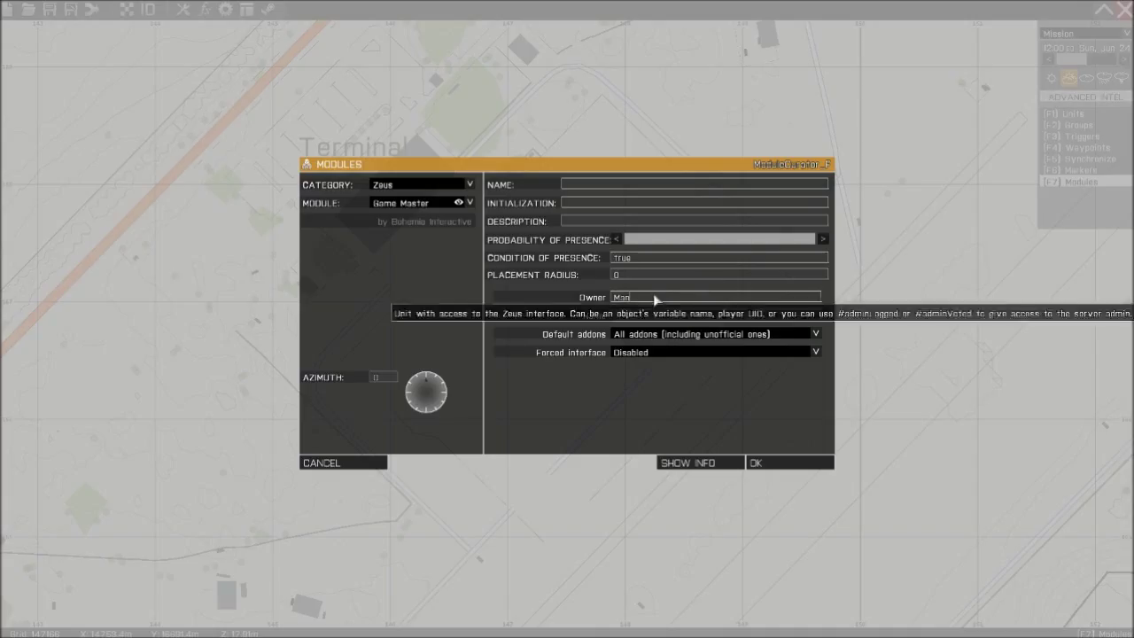
click(782, 463)
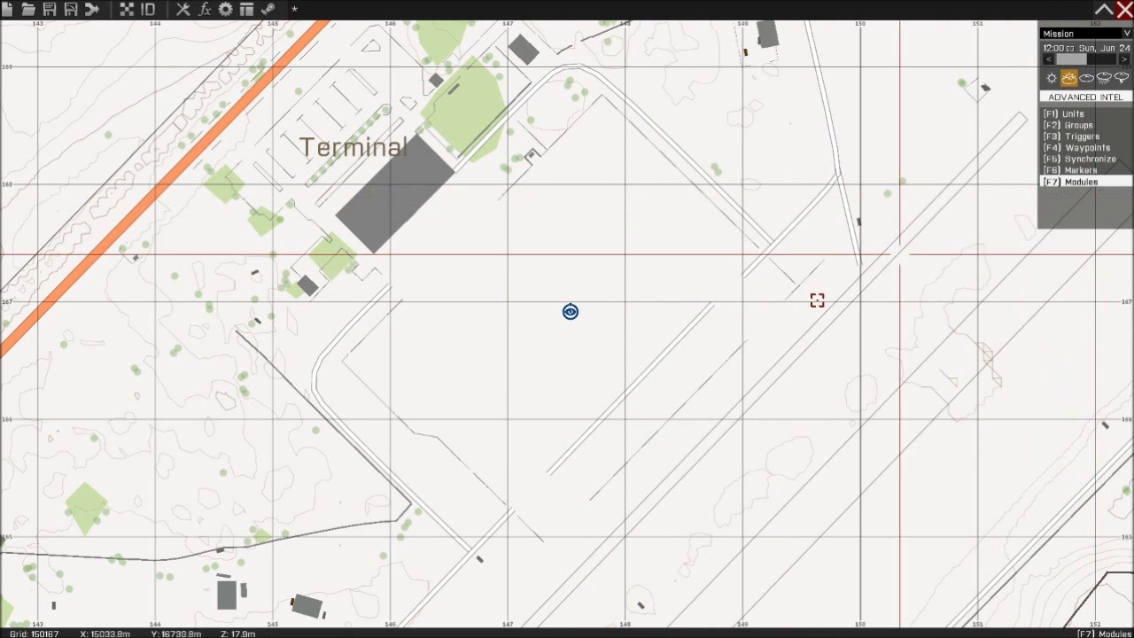
Step: Place a Zeus Manage Resources module just north of the Game Master with a value of 1, performed once
double_click(566, 239)
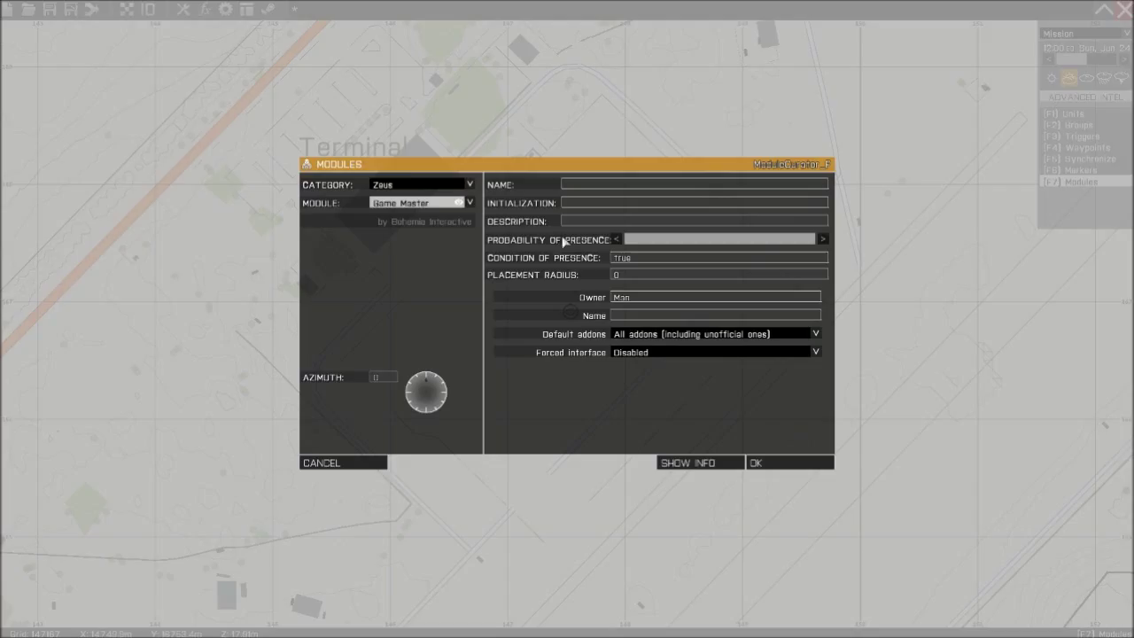
click(399, 202)
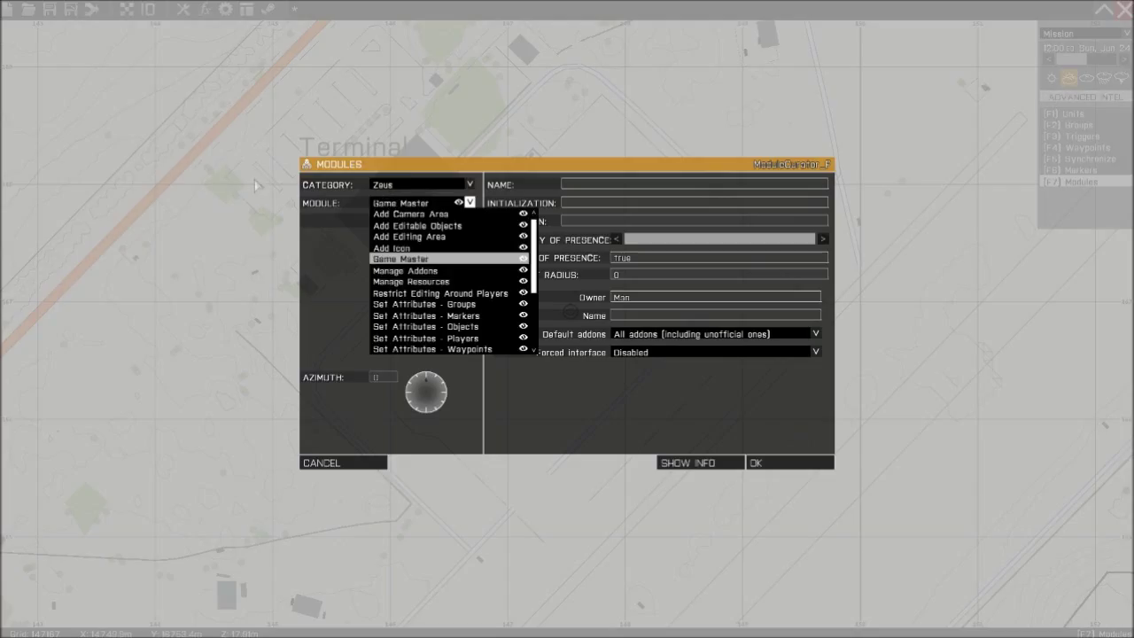
click(409, 281)
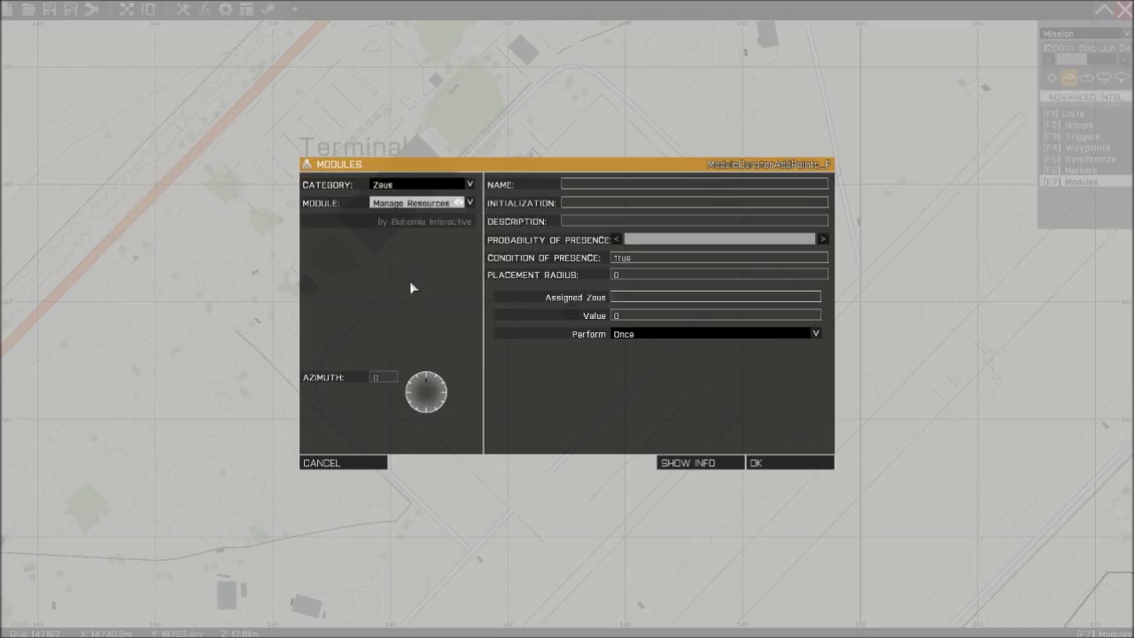
click(621, 316)
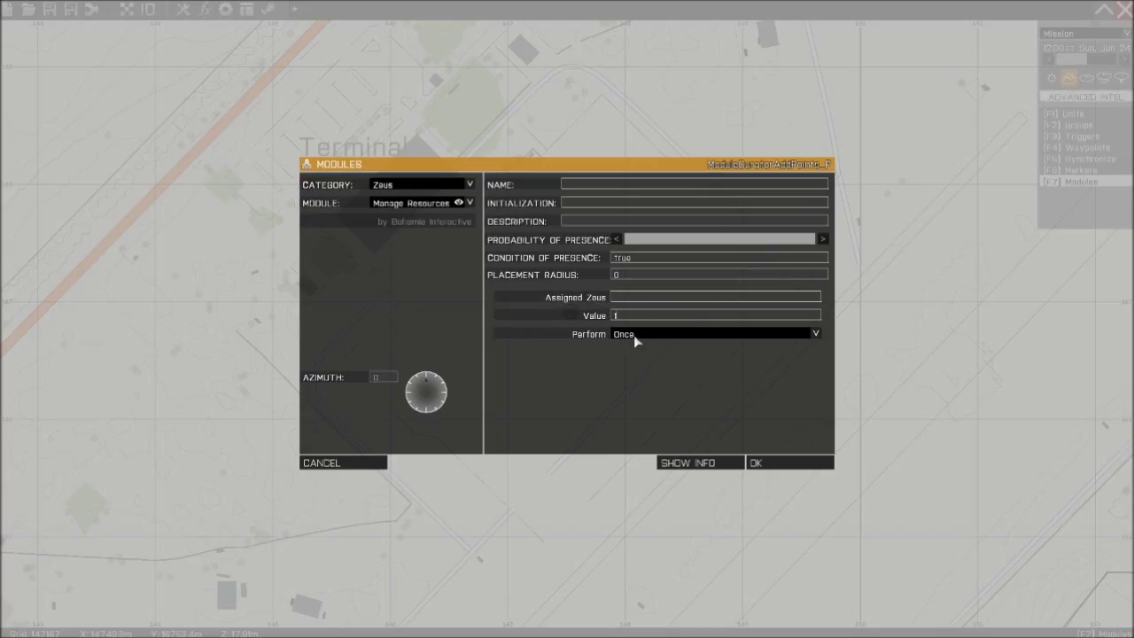
click(784, 462)
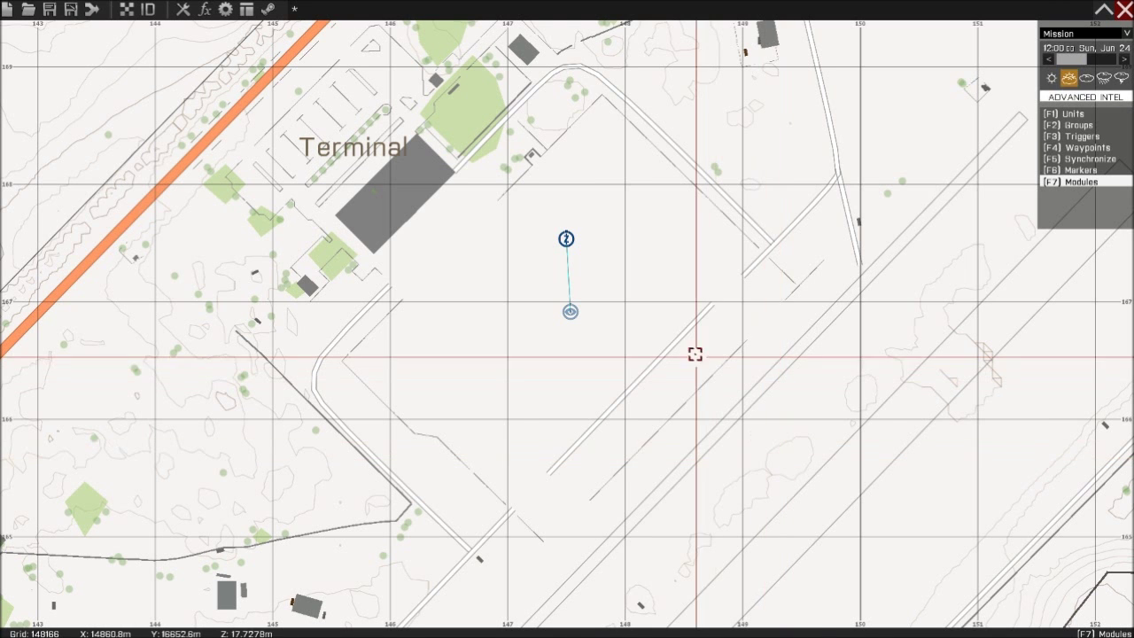
Step: Place a second Manage Resources module north of the first with a value of 1, performed every second
double_click(564, 190)
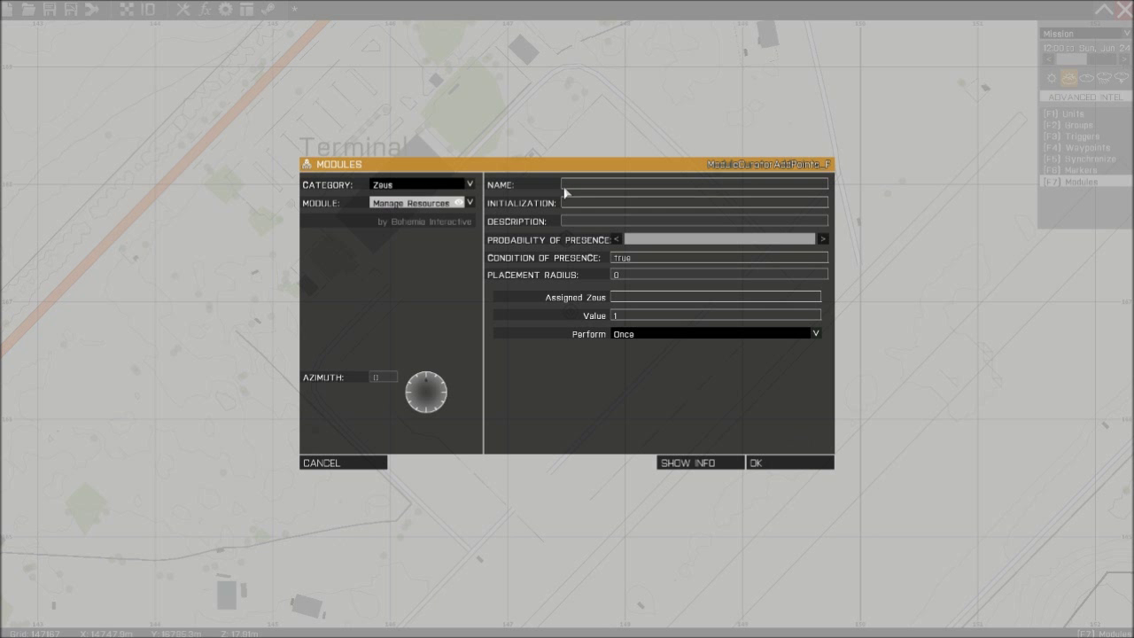
click(632, 335)
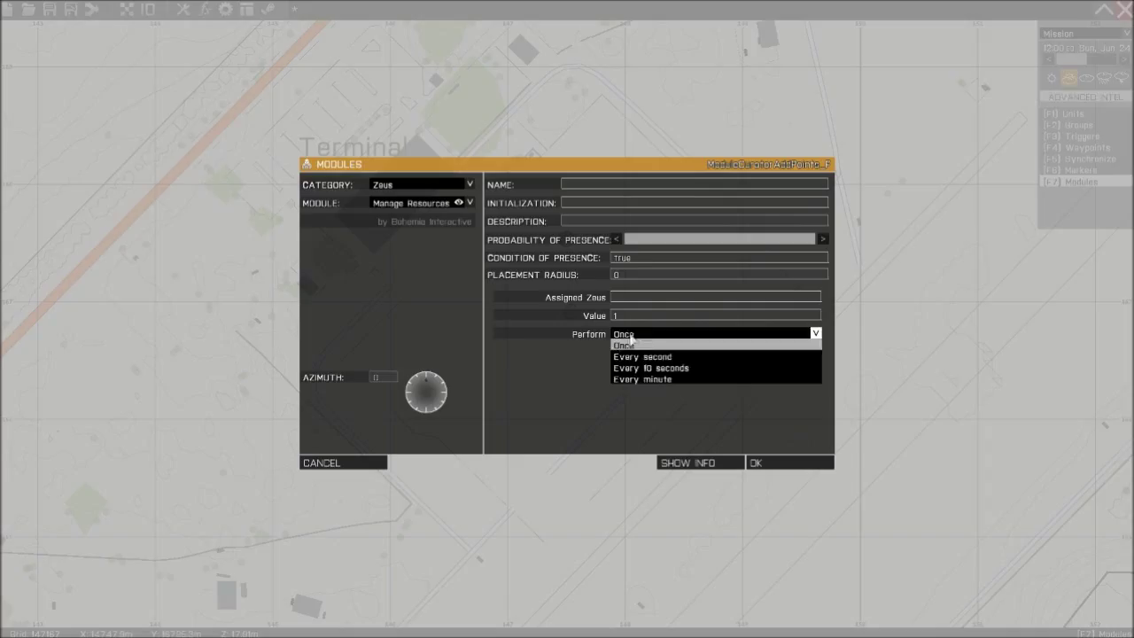
click(673, 357)
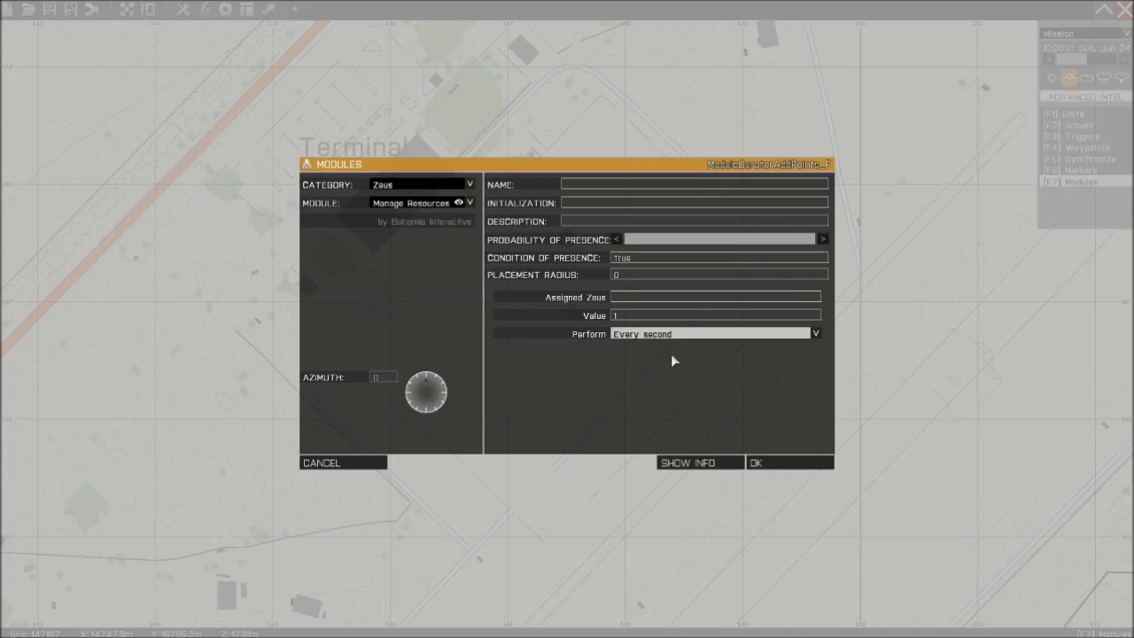
click(768, 466)
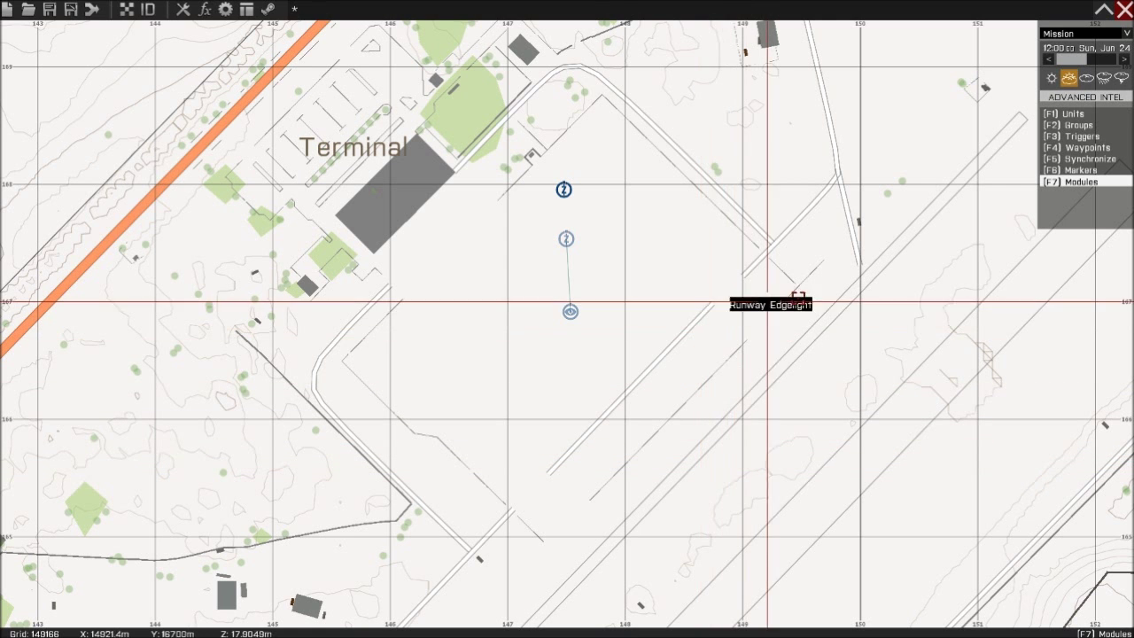
Step: Place a Zeus Add Editable Objects module just east of the Game Master, keeping Add Crew set to Add
double_click(625, 310)
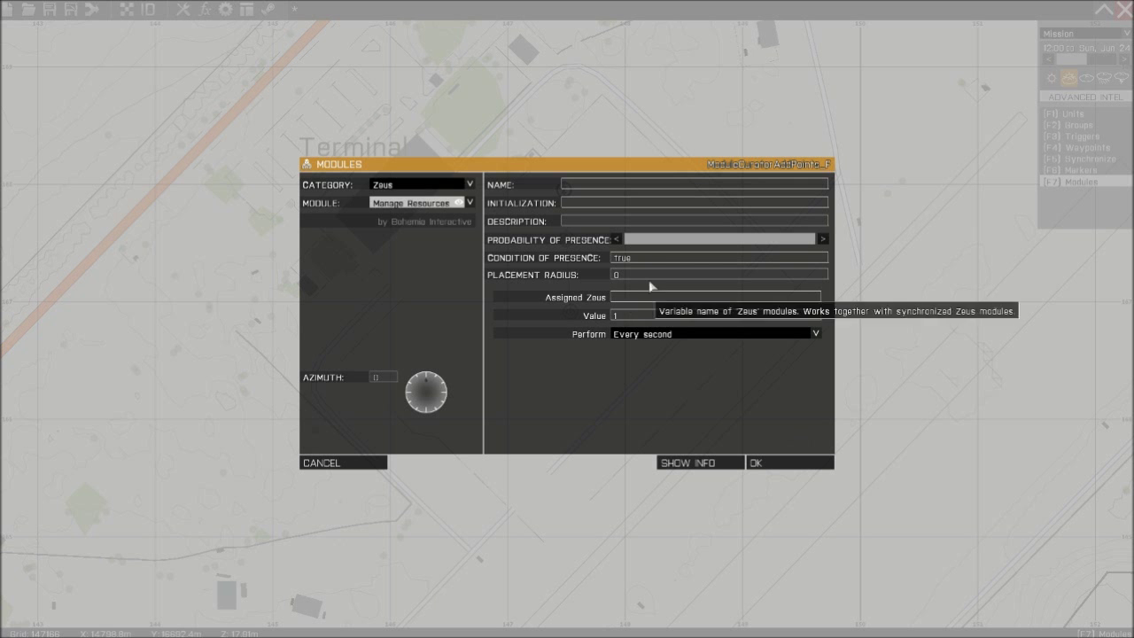
click(456, 205)
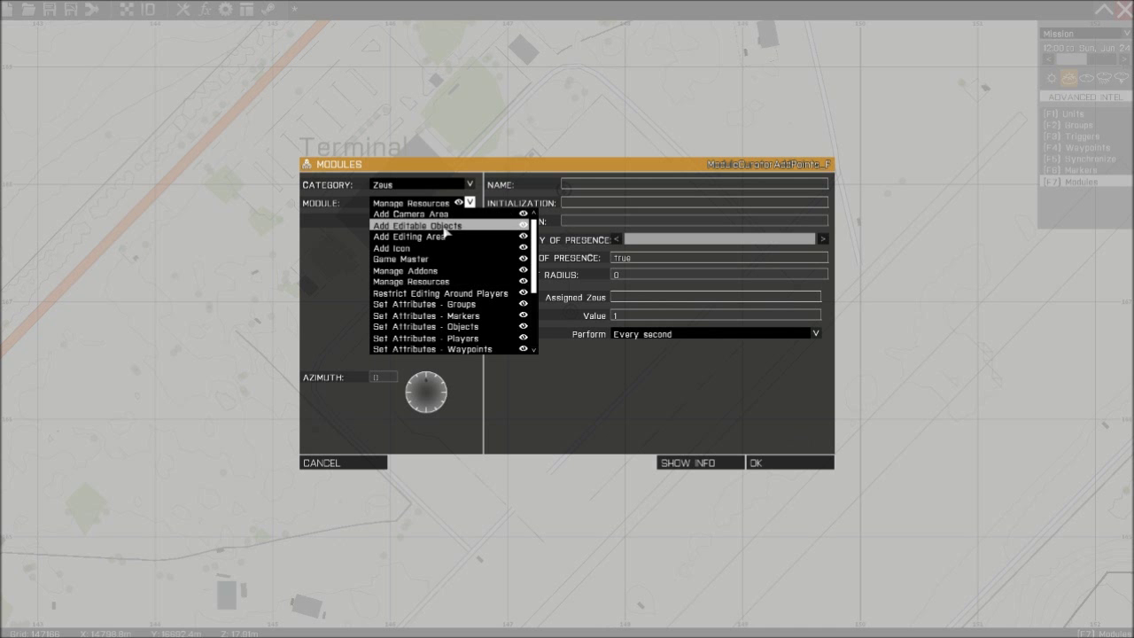
click(445, 227)
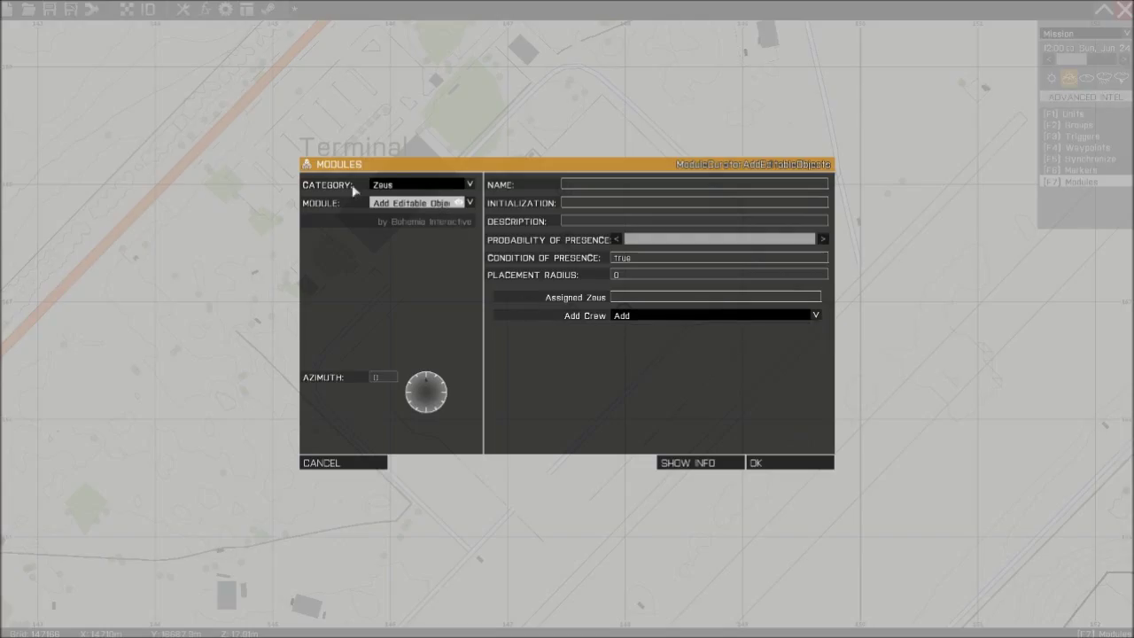
Step: Place a Game Master module from the Gameplay Modes category just west of the Zeus Game Master module
click(386, 183)
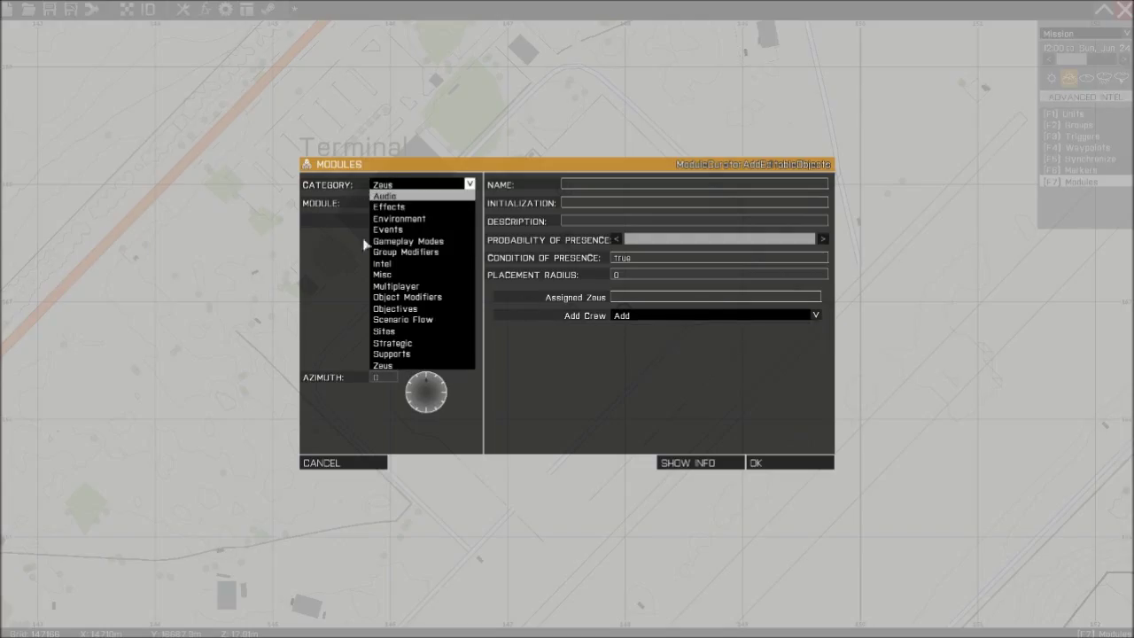
click(395, 241)
click(392, 204)
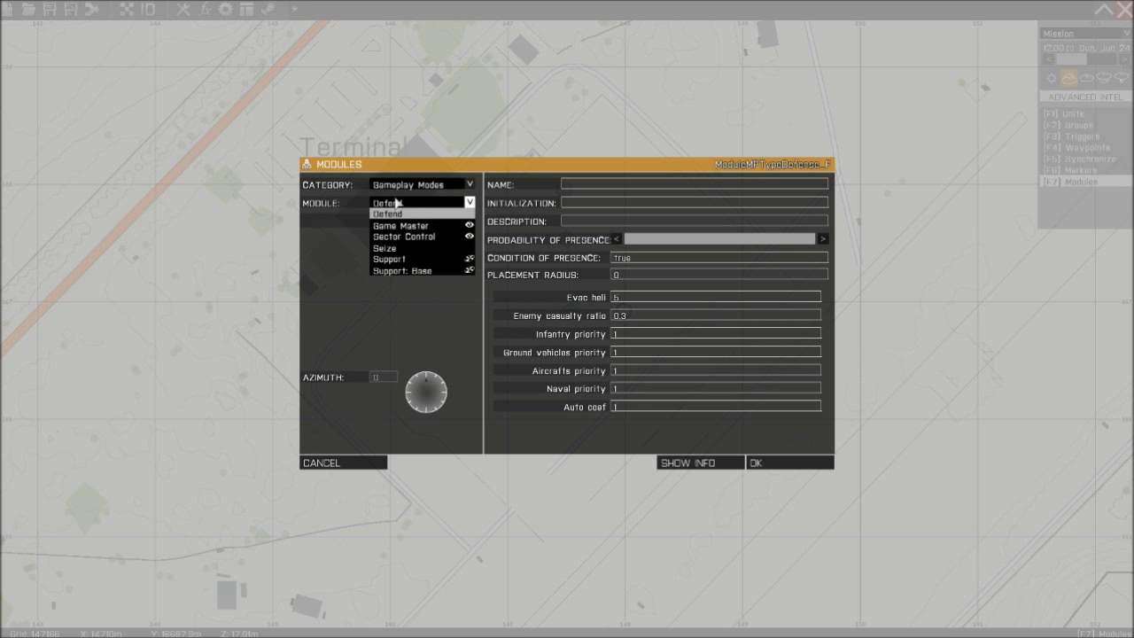
click(401, 226)
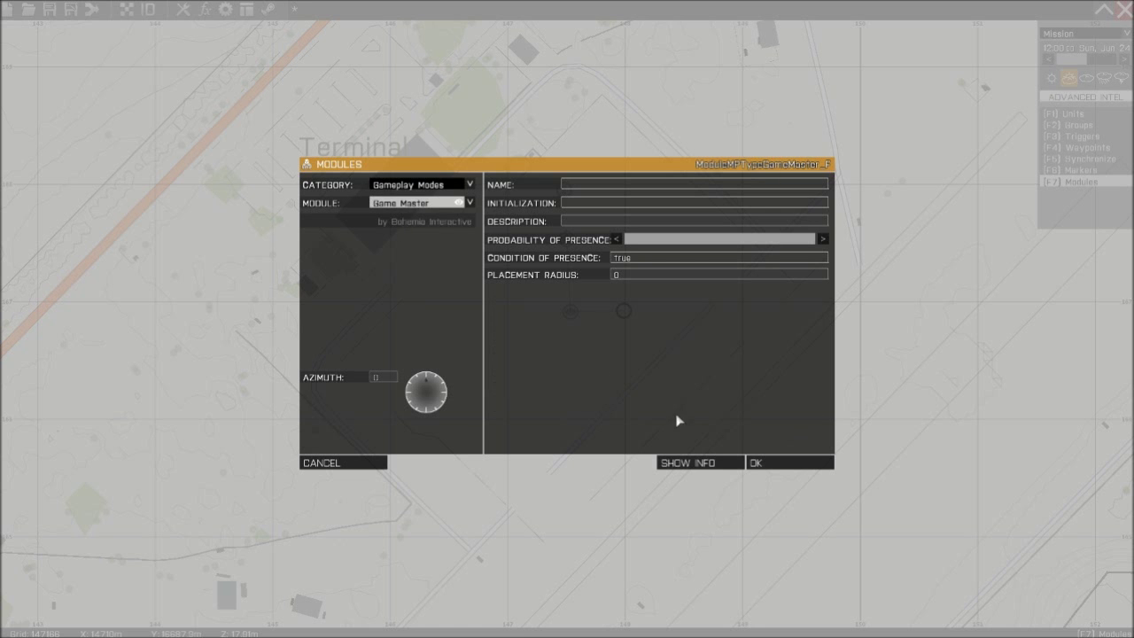
click(763, 462)
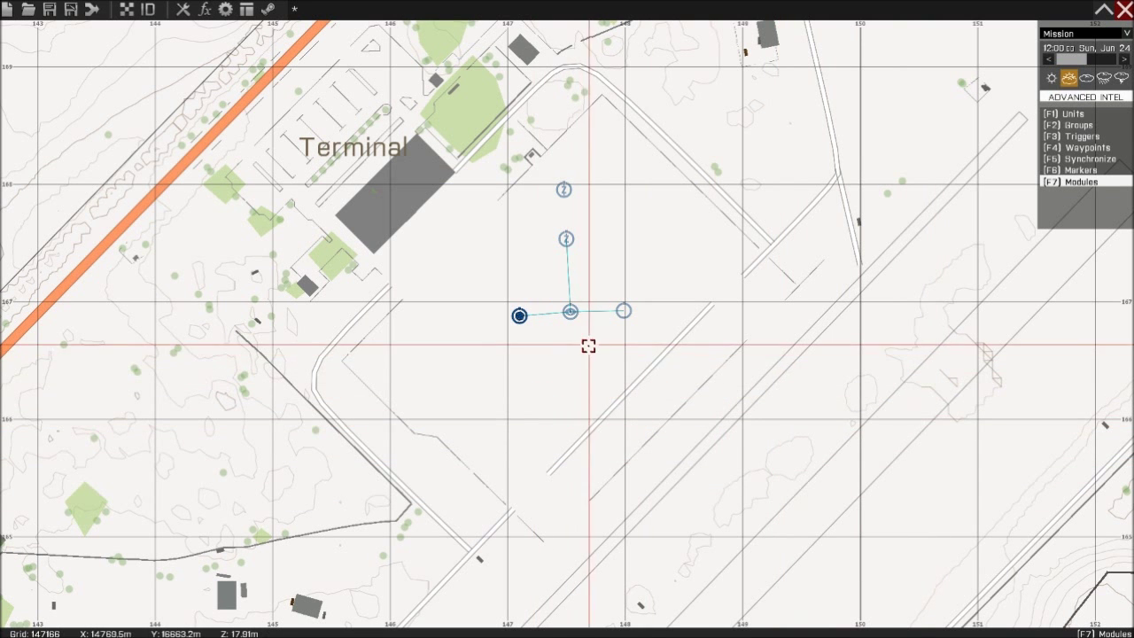
Step: Insert a BLUFOR NATO Rifleman just south of the Zeus Game Master module, with control set to Player
click(1073, 113)
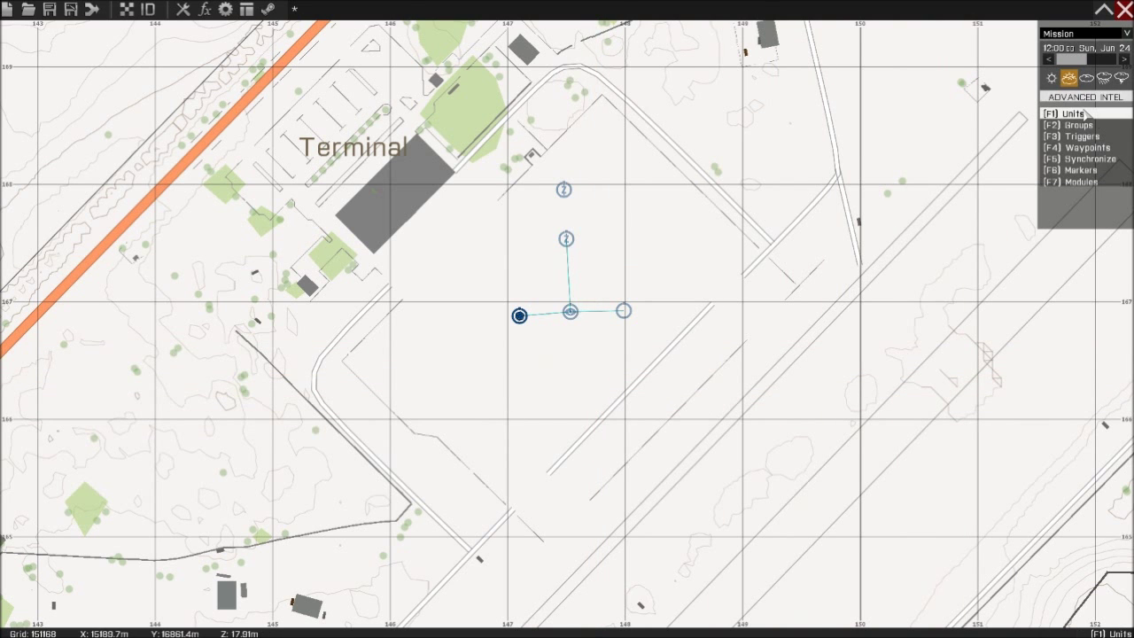
double_click(571, 349)
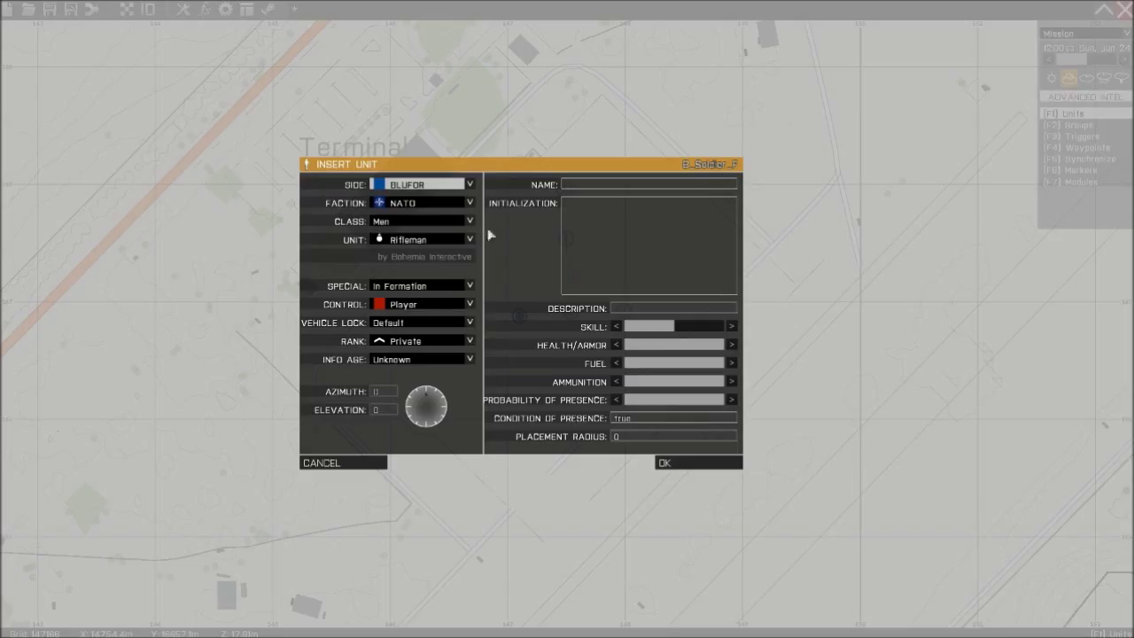
click(648, 185)
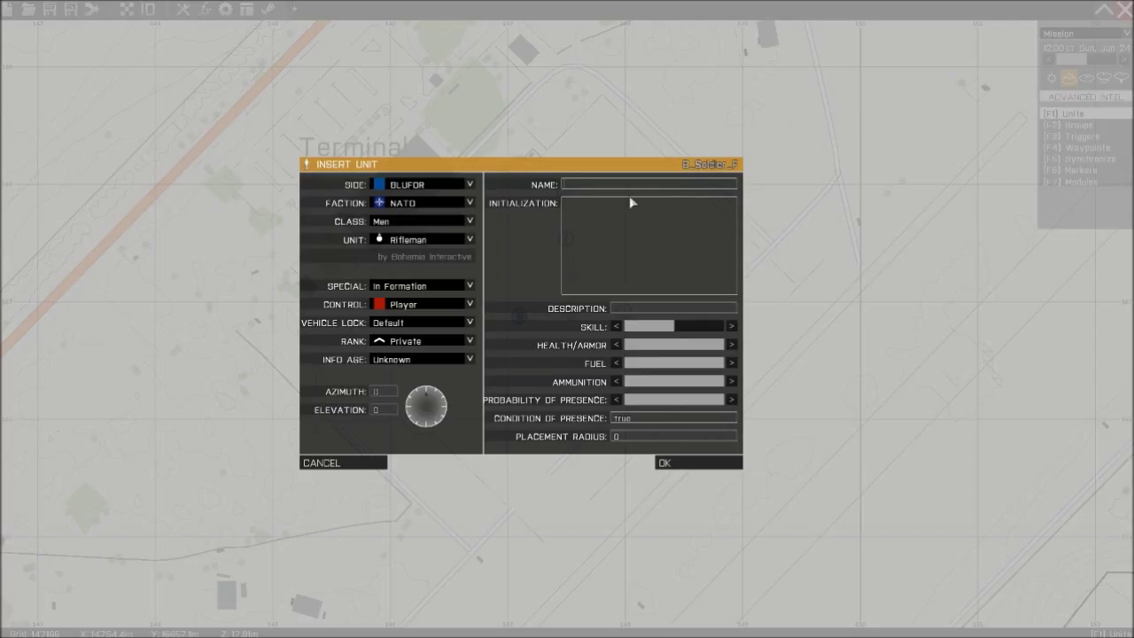
double_click(599, 186)
click(695, 462)
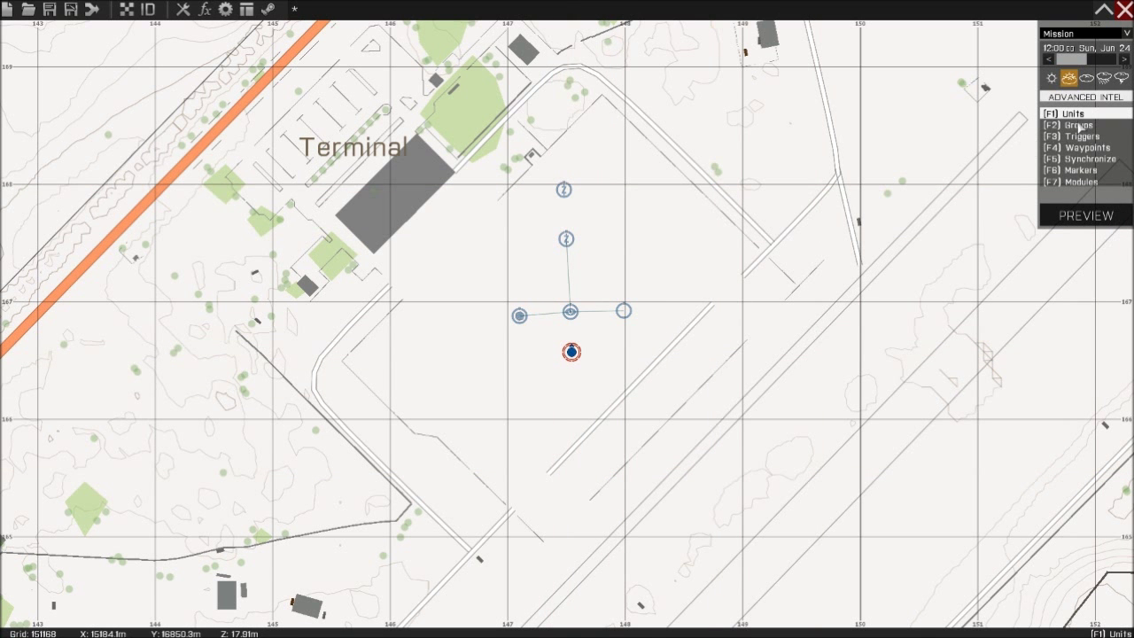
Step: Remove the group links between the Zeus Game Master module and the modules around it
key(F2)
click(568, 239)
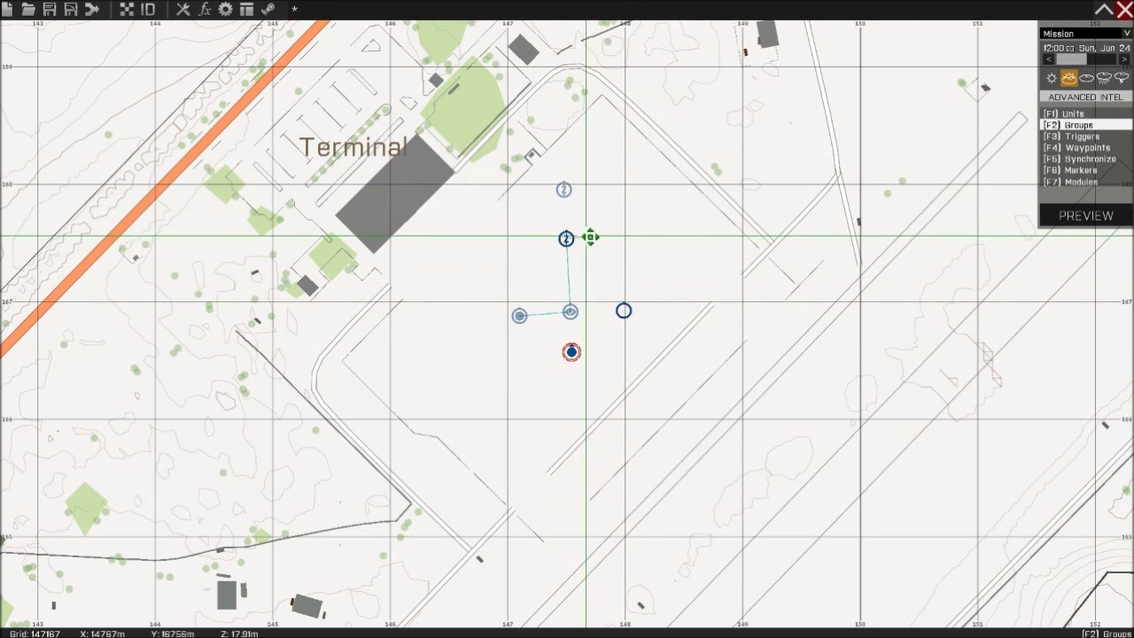
click(519, 316)
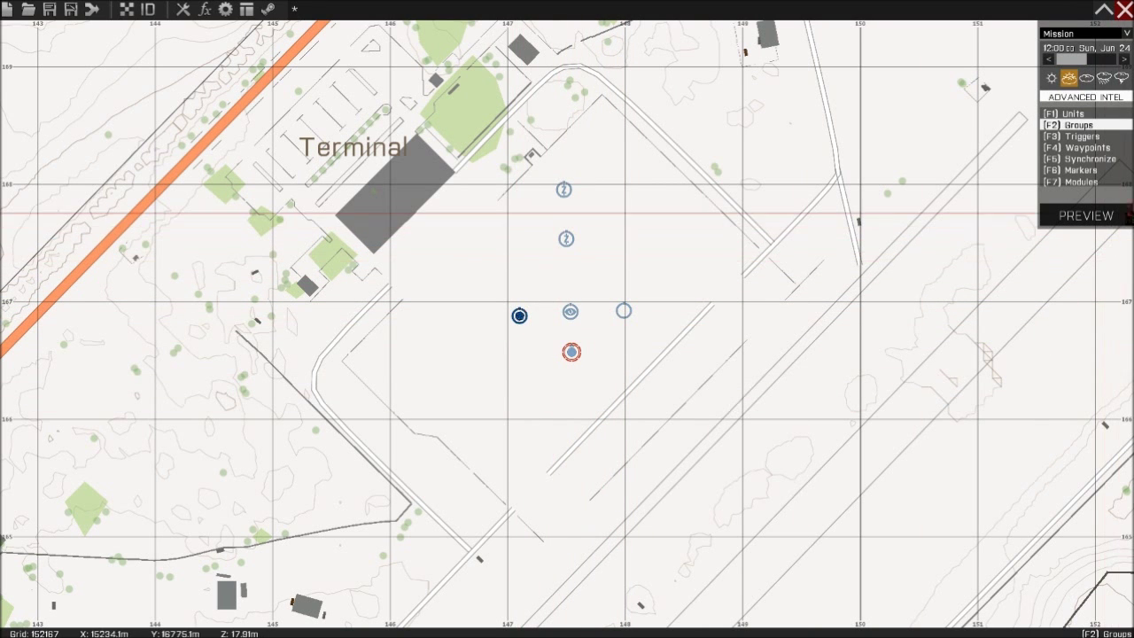
Step: Synchronize the Zeus Game Master with both Manage Resources modules, Add Editable Objects, the gameplay-mode Game Master and the player Rifleman
click(1107, 160)
scroll(581, 327, up, 2)
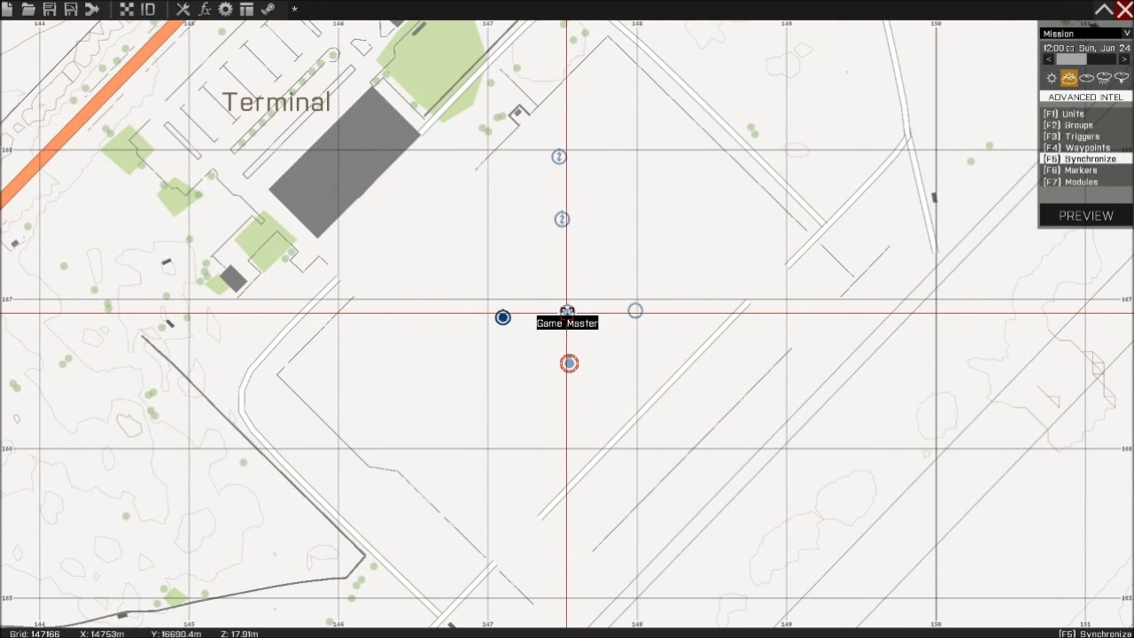
drag(567, 311, 562, 221)
drag(567, 311, 558, 156)
drag(566, 312, 635, 310)
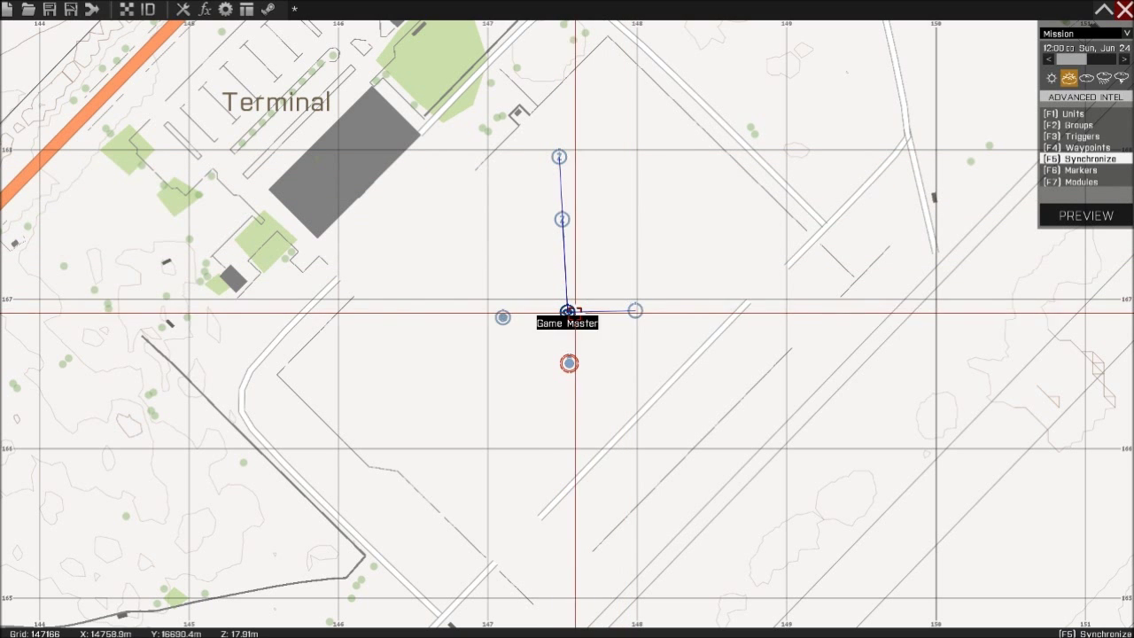
drag(529, 313, 569, 363)
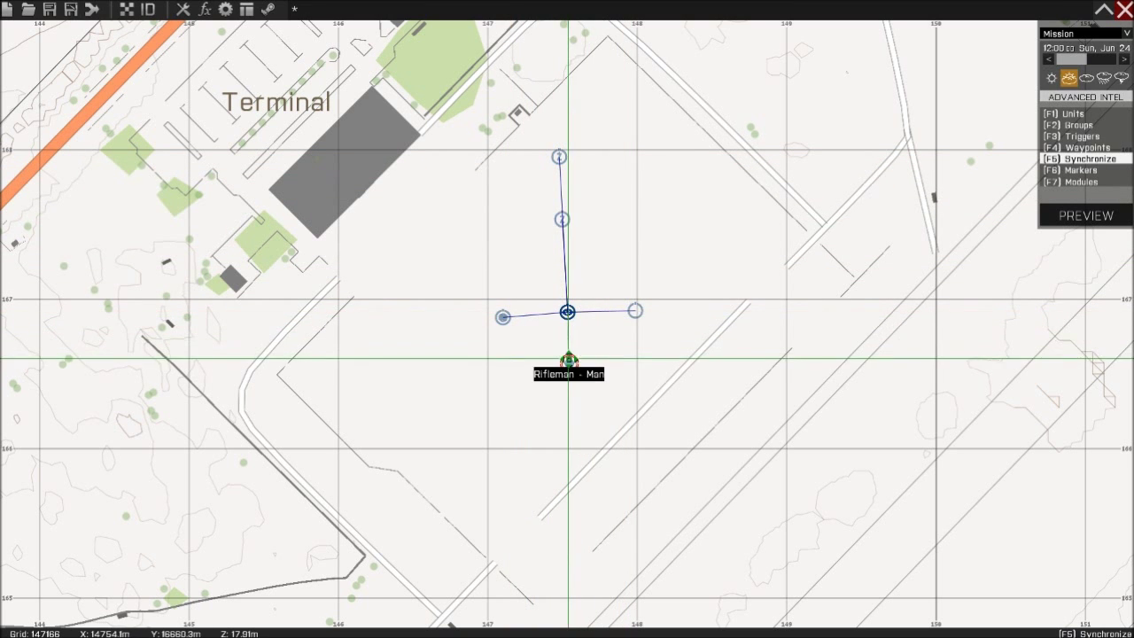
scroll(757, 266, down, 3)
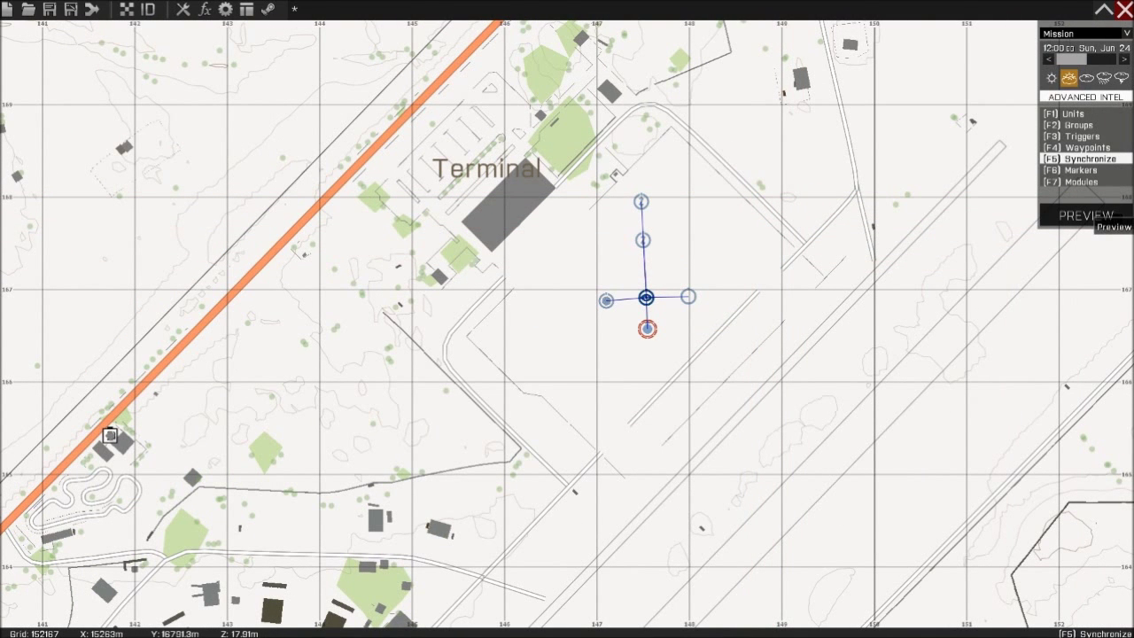
Step: Preview the mission and enter the Zeus interface from the player unit
click(1086, 215)
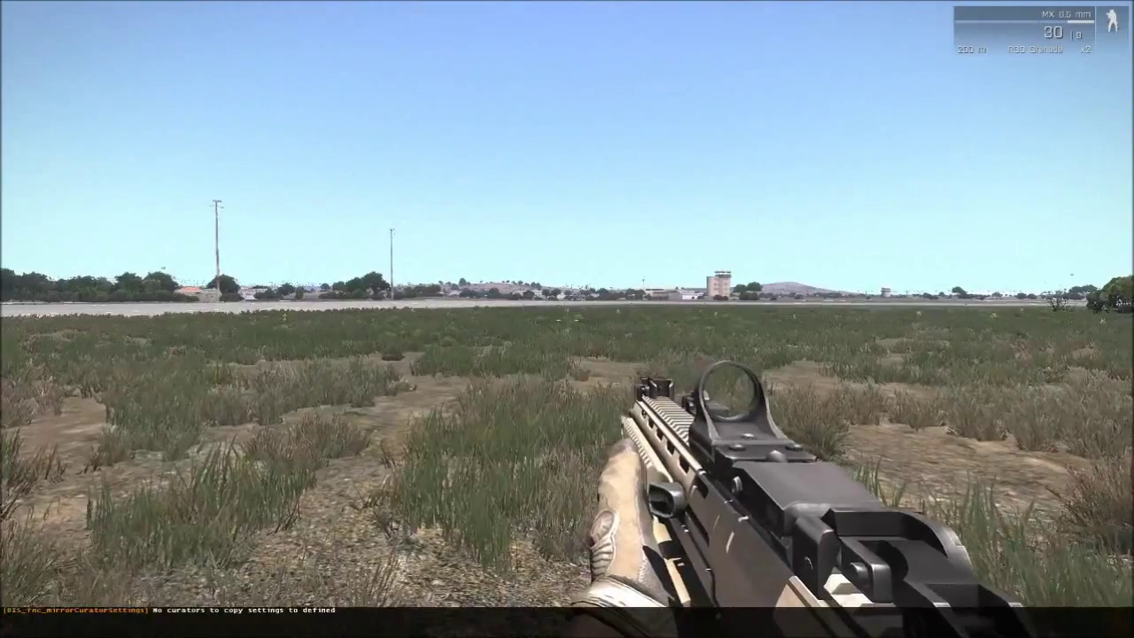
key(Return)
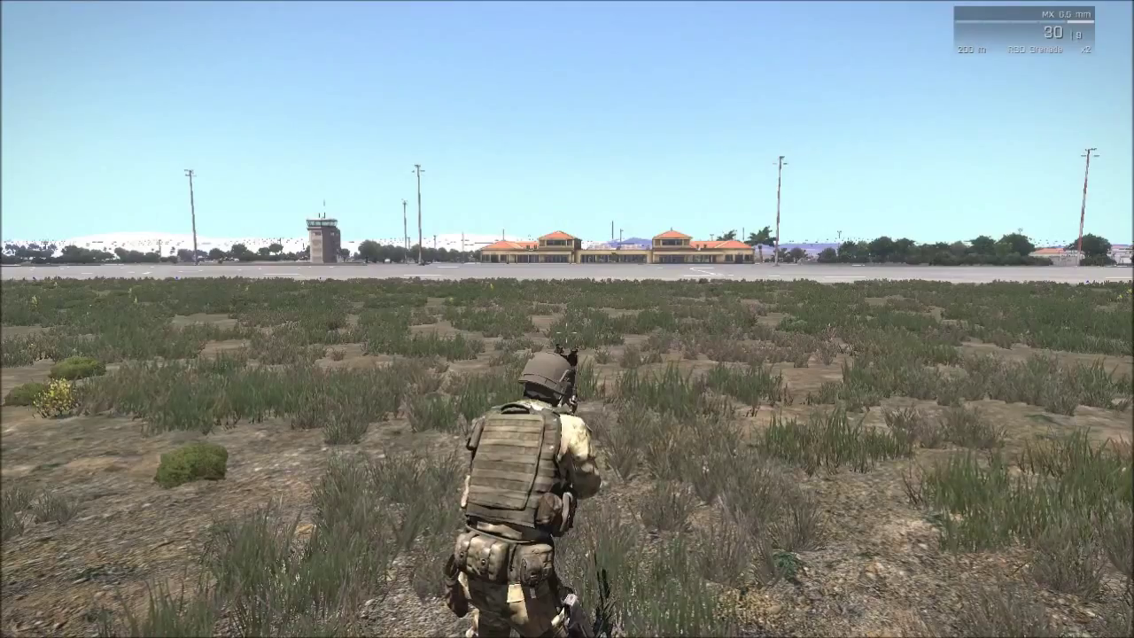
key(y)
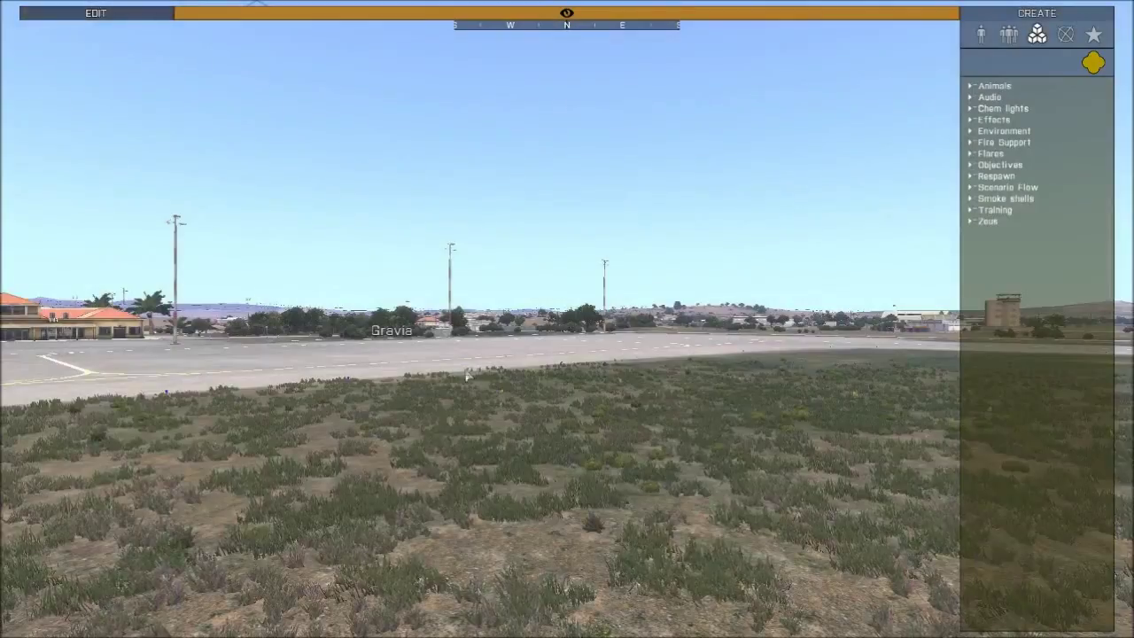
Step: Place a BLUFOR NATO infantry Fire Team on the paved apron near the terminal
right_drag(467, 376, 432, 424)
key(q)
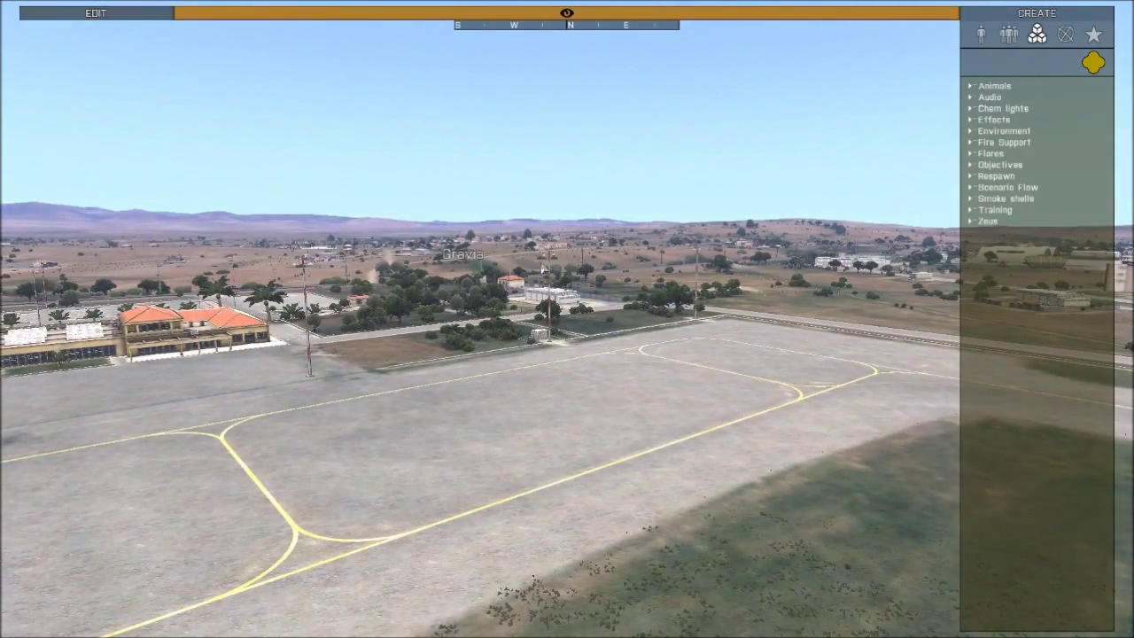
right_drag(620, 305, 538, 453)
key(w)
key(w)
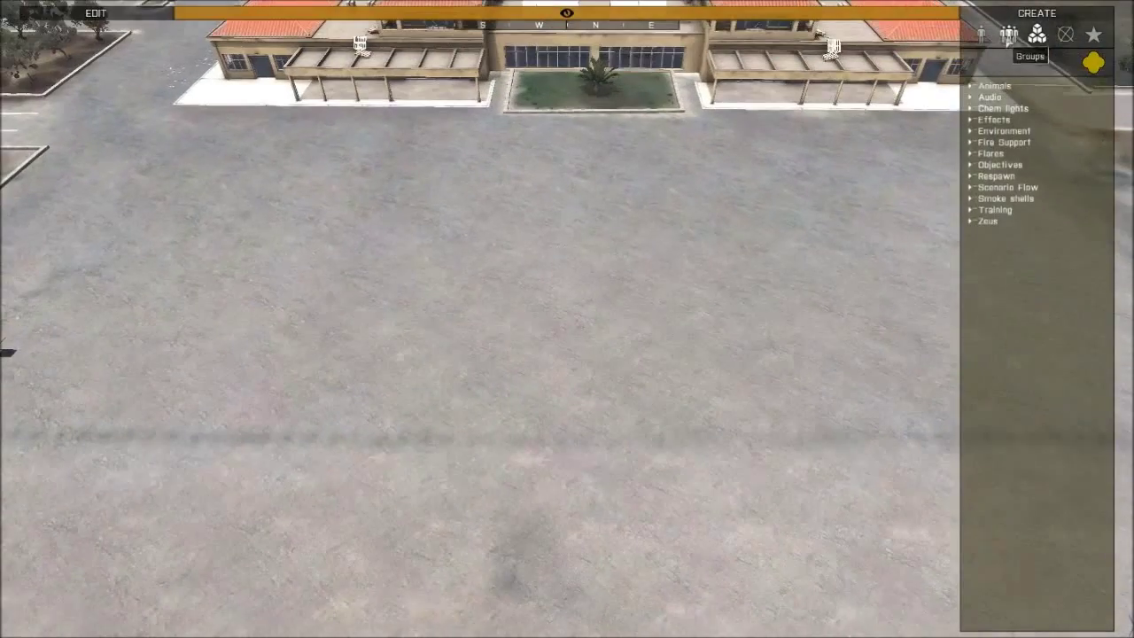
click(1008, 35)
right_drag(620, 332, 665, 306)
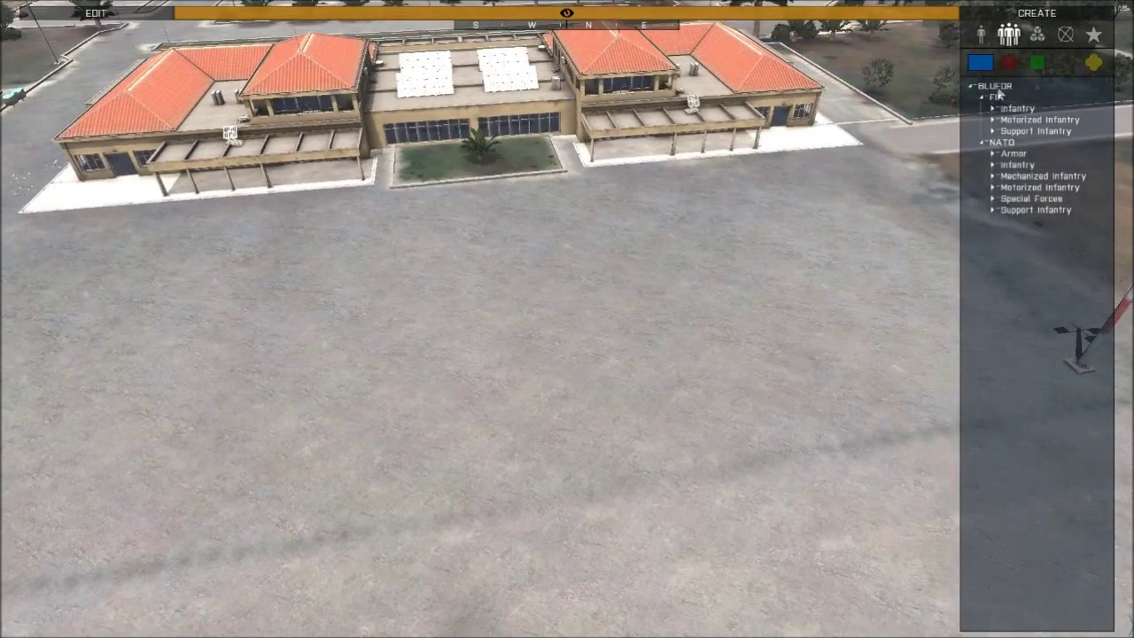
double_click(1002, 165)
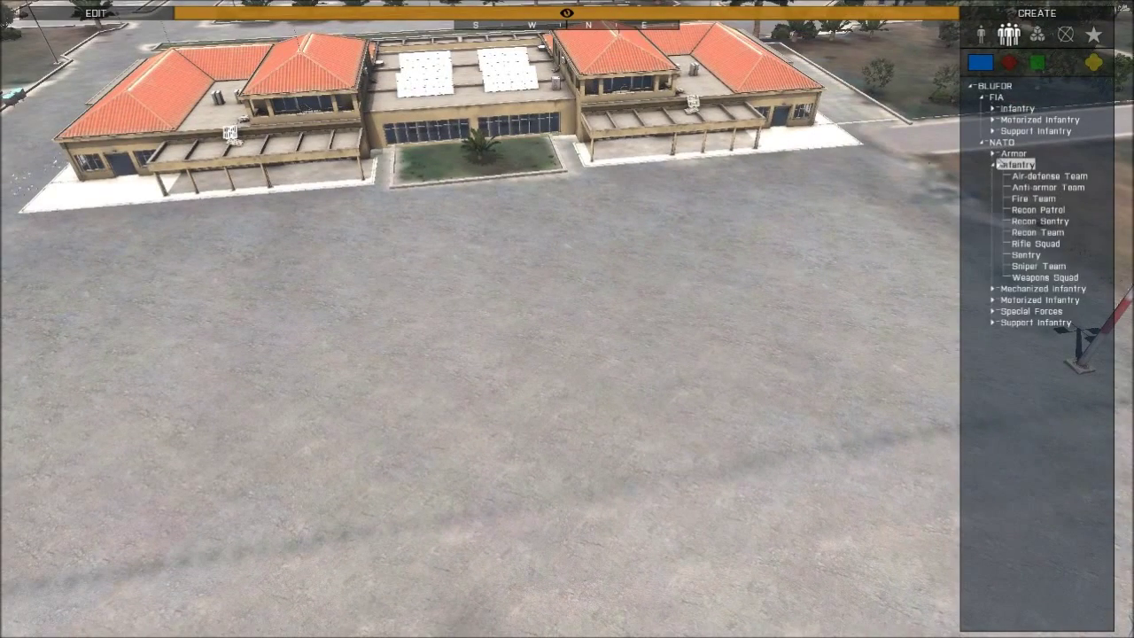
click(1049, 200)
right_drag(576, 469, 807, 438)
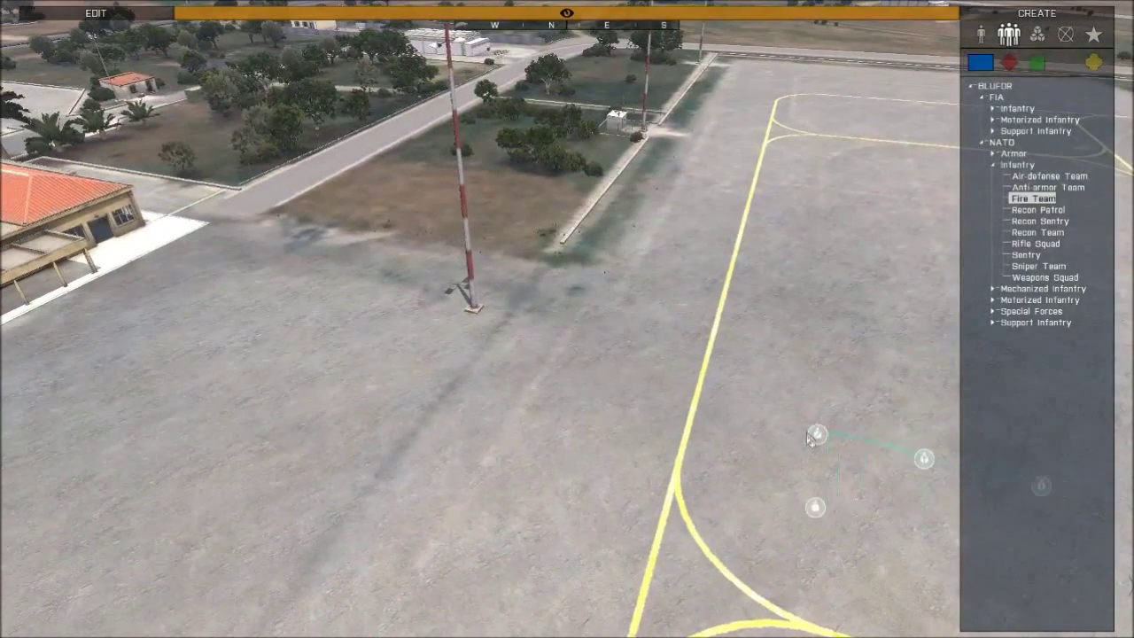
click(802, 437)
Step: Select the whole NATO fire team and rotate its formation clockwise on the apron
key(d)
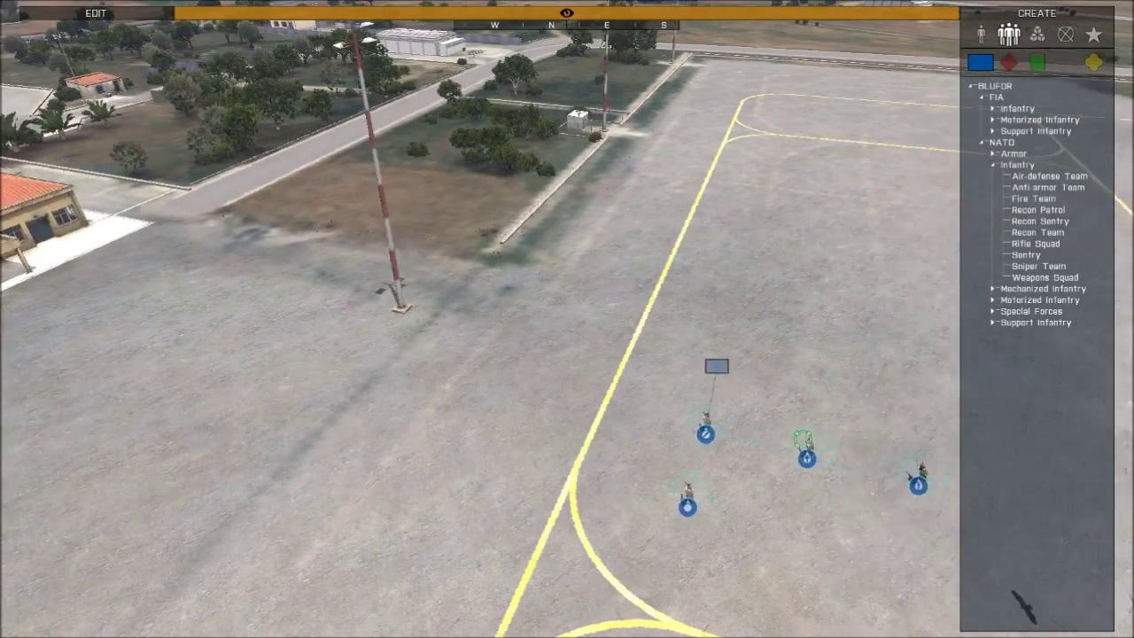
key(s)
key(a)
key(w)
drag(754, 319, 330, 530)
mouse_move(470, 400)
shift+mouse_down()
mouse_move(455, 390)
mouse_move(468, 384)
shift+mouse_up()
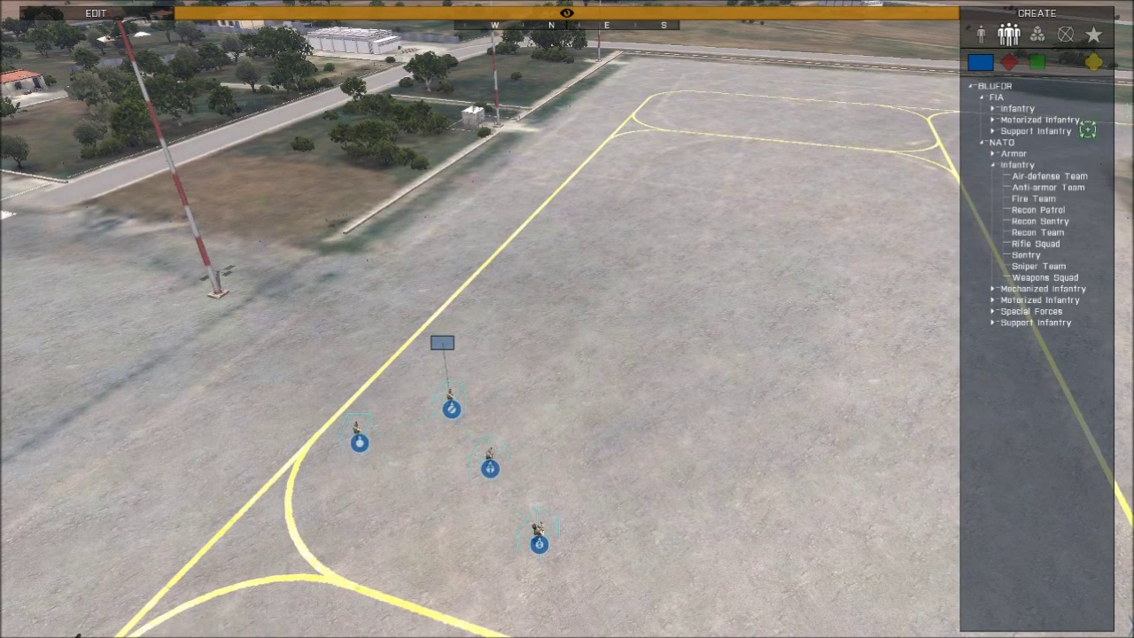
Step: Place an OPFOR CSAT infantry Fire Team on the apron a short distance ahead of the NATO team
click(988, 143)
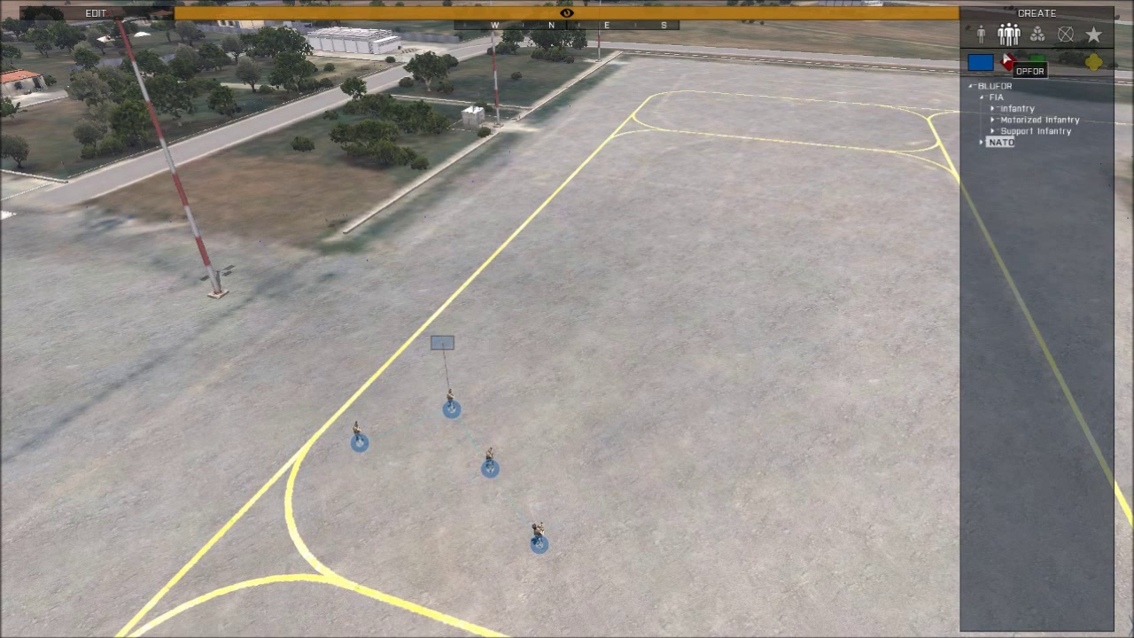
click(1014, 64)
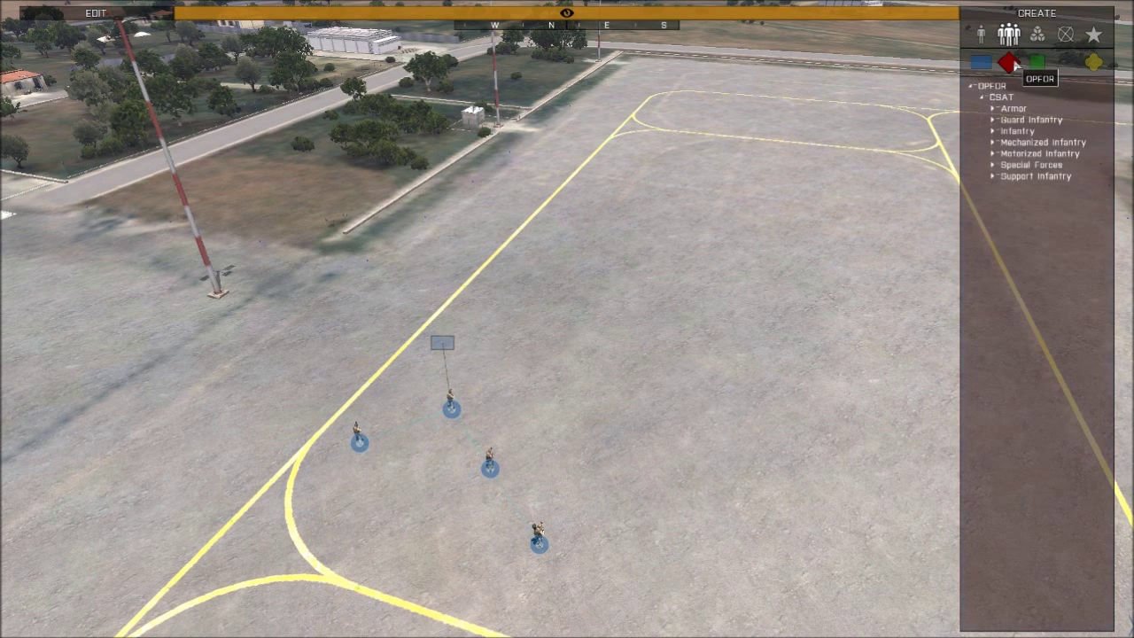
click(994, 131)
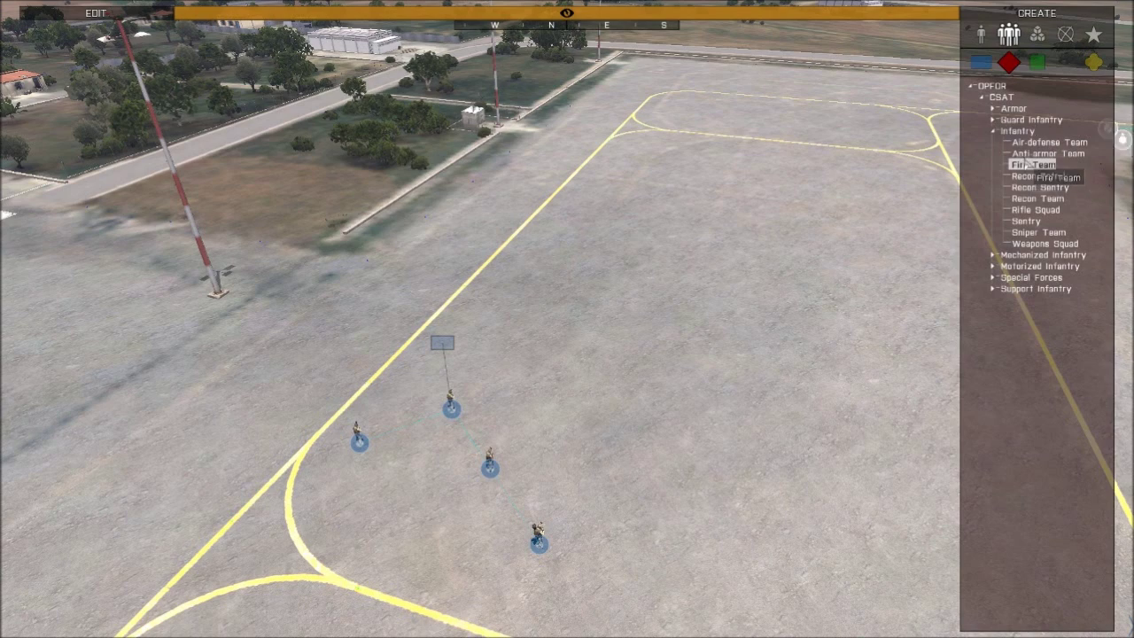
click(1019, 165)
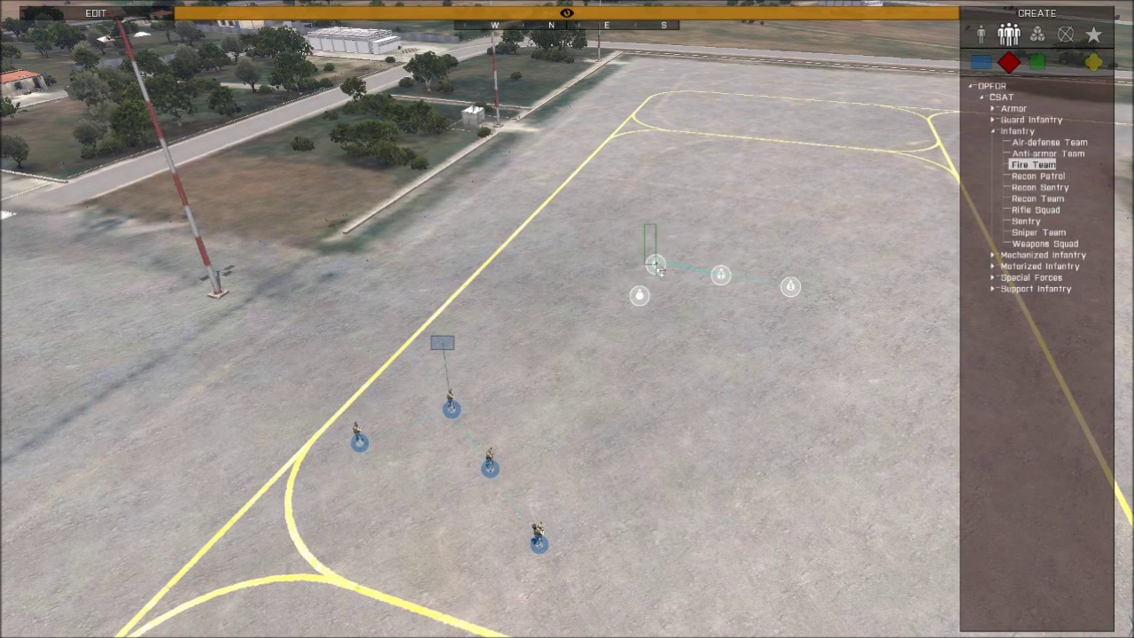
right_drag(641, 258, 595, 283)
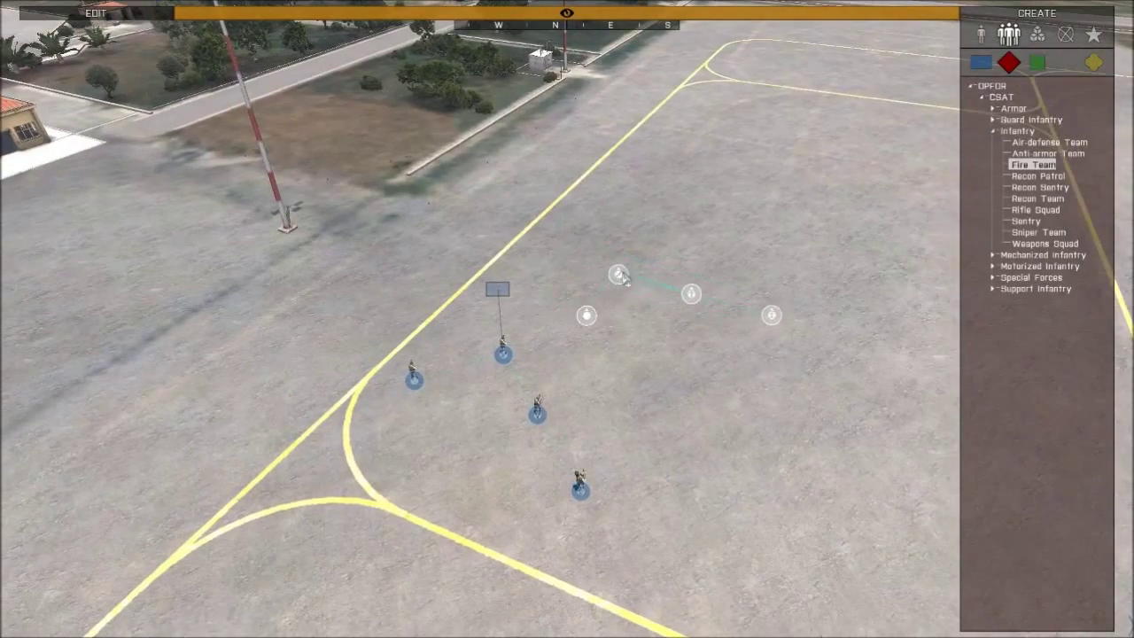
click(674, 188)
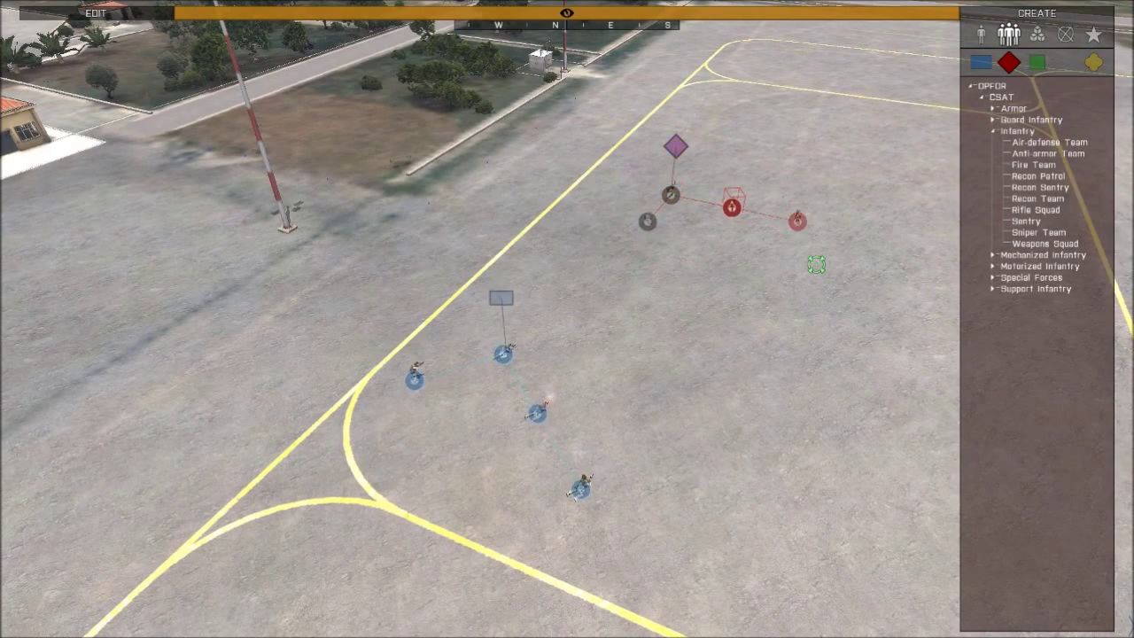
Step: Examine the firefight between the NATO and CSAT fire teams from above and near the ground, with the Zeus interface temporarily hidden
key(w)
right_drag(612, 422, 663, 443)
key(s)
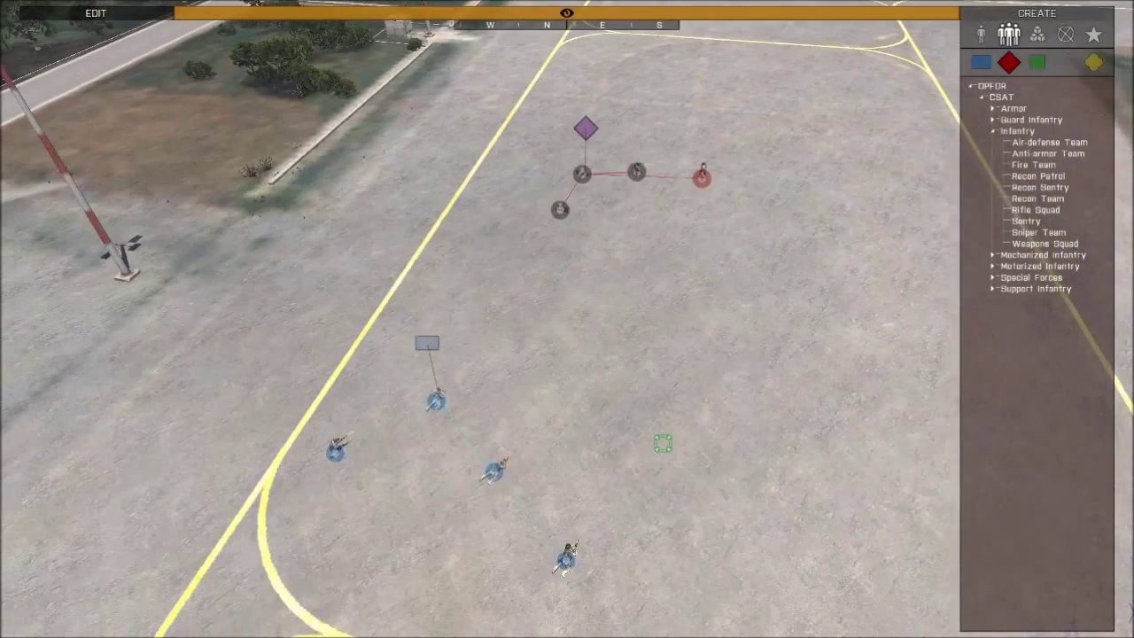
key(BackSpace)
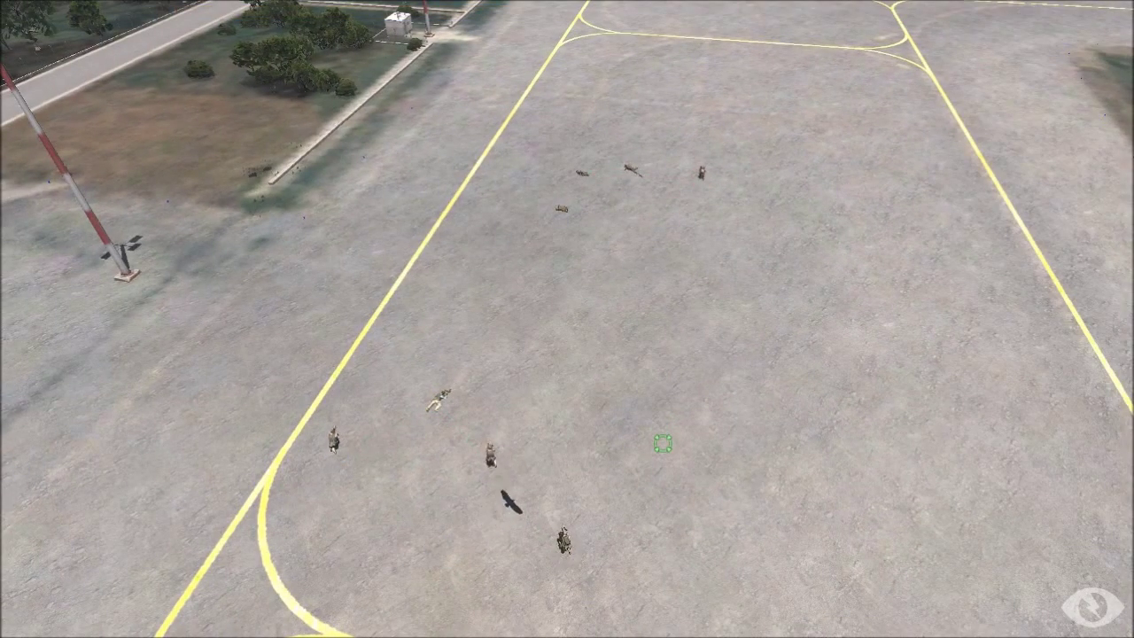
key(z)
right_drag(662, 443, 642, 292)
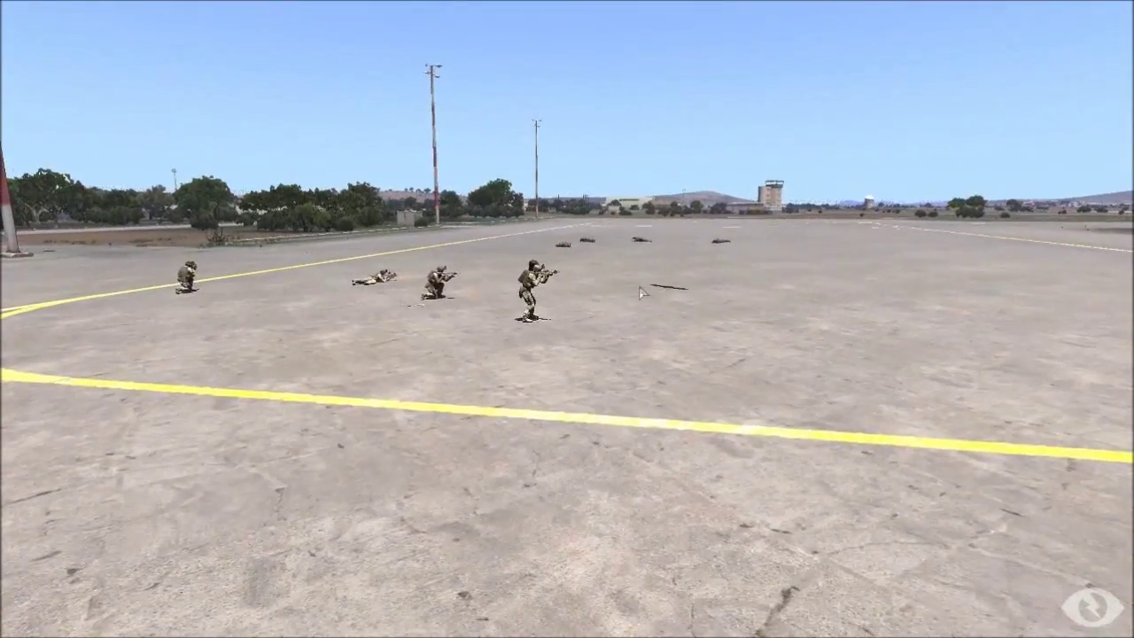
key(w)
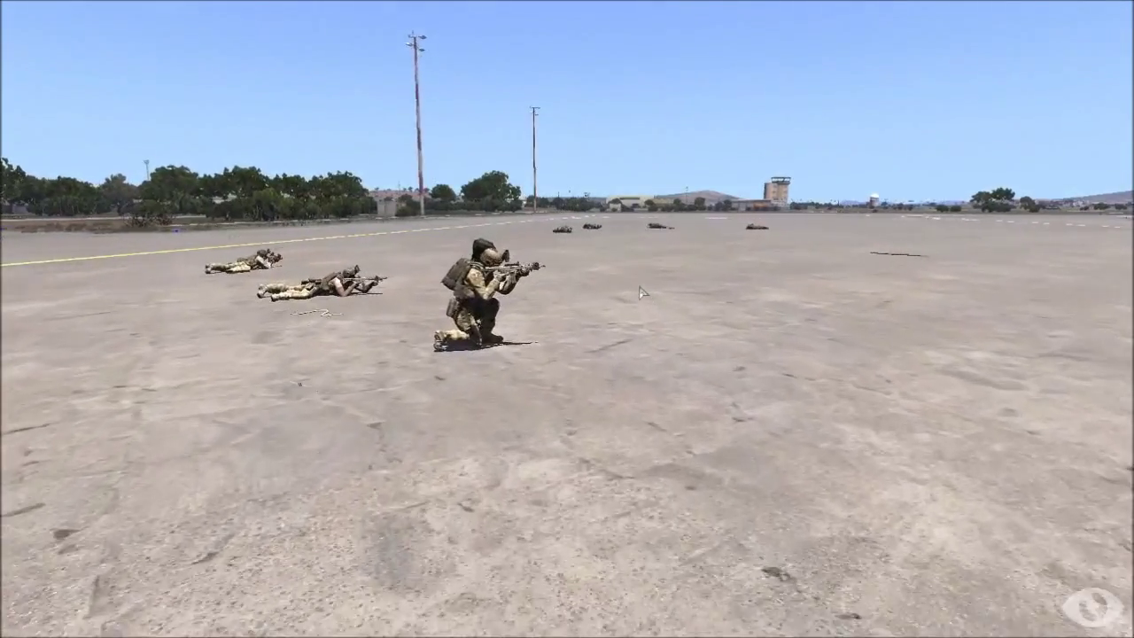
key(d)
right_drag(640, 290, 803, 358)
key(q)
key(d)
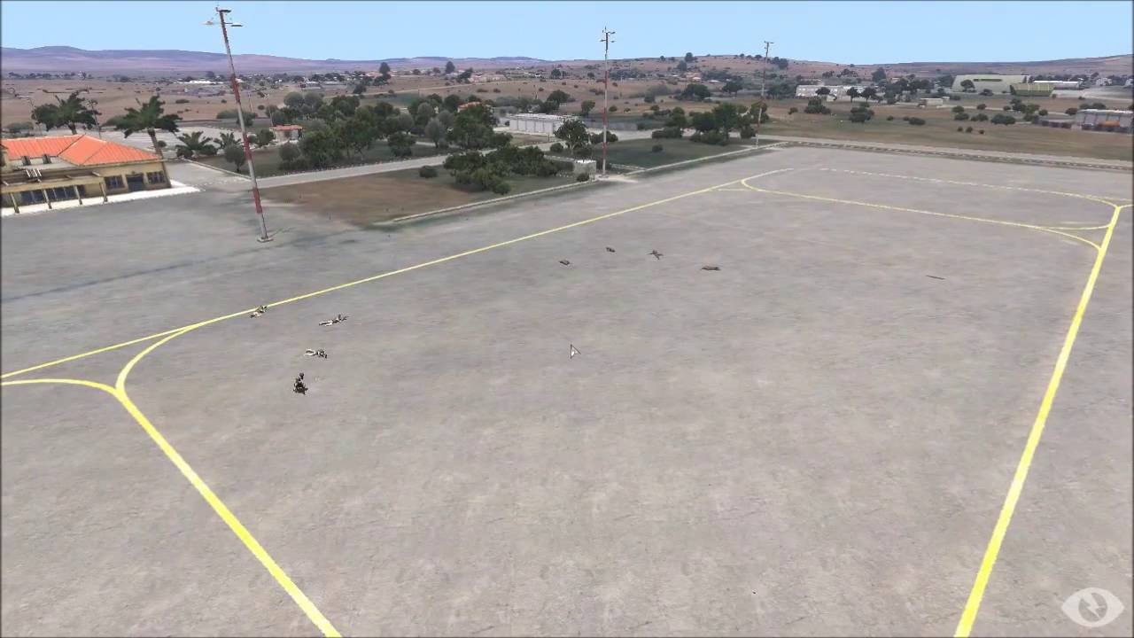
key(BackSpace)
key(w)
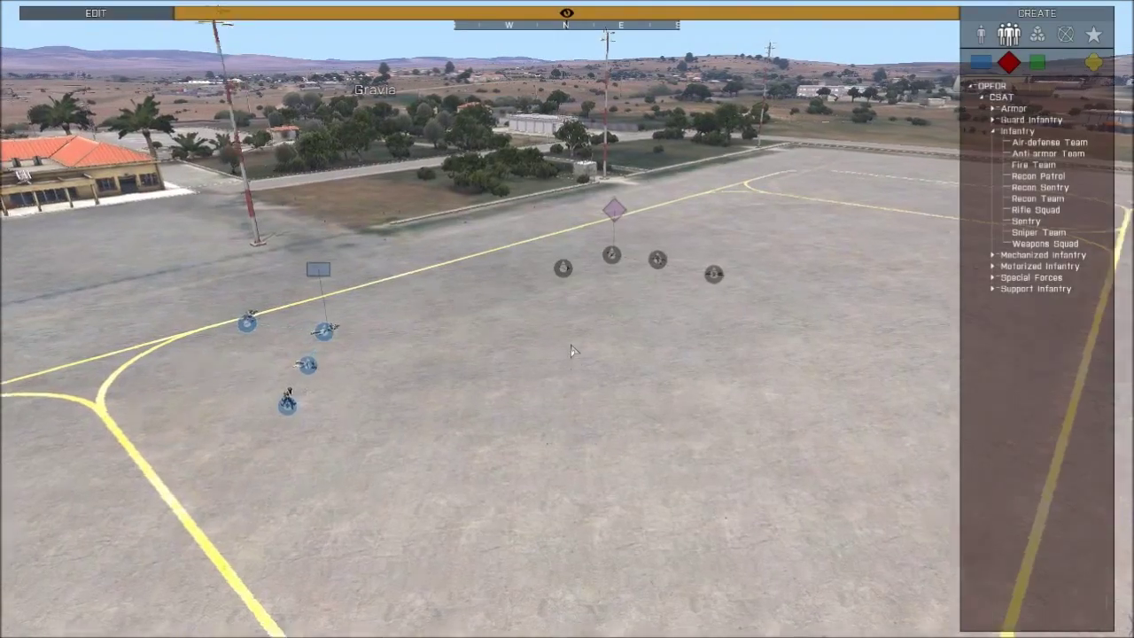
key(s)
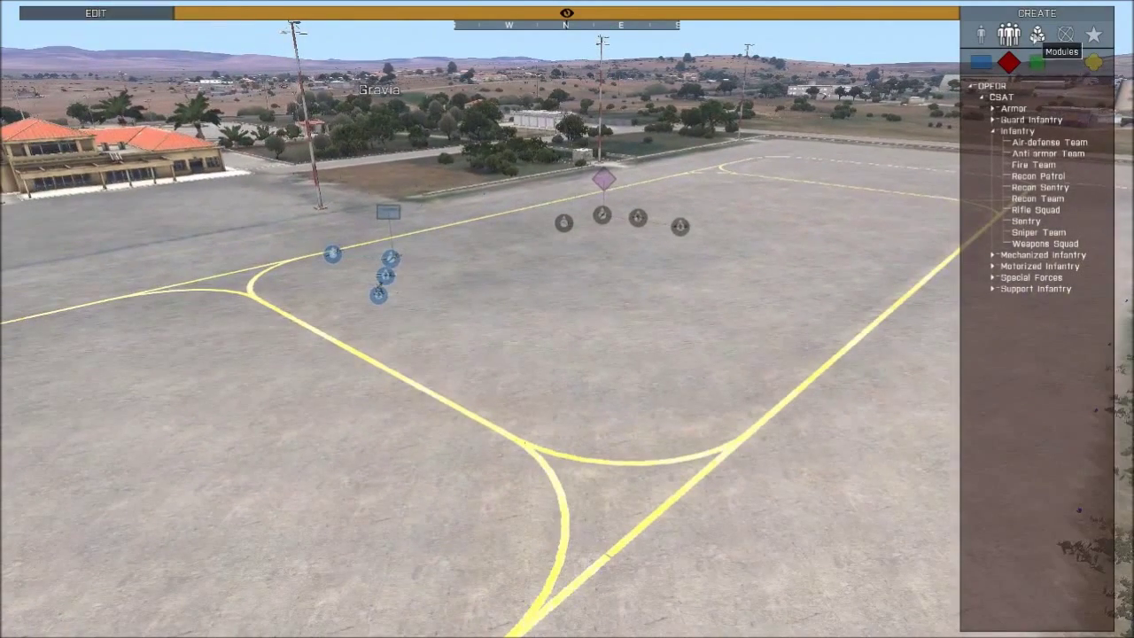
Step: Strike the NATO fire team on the apron with a Zeus Lightning Bolt module and view the impact area up close
click(1036, 34)
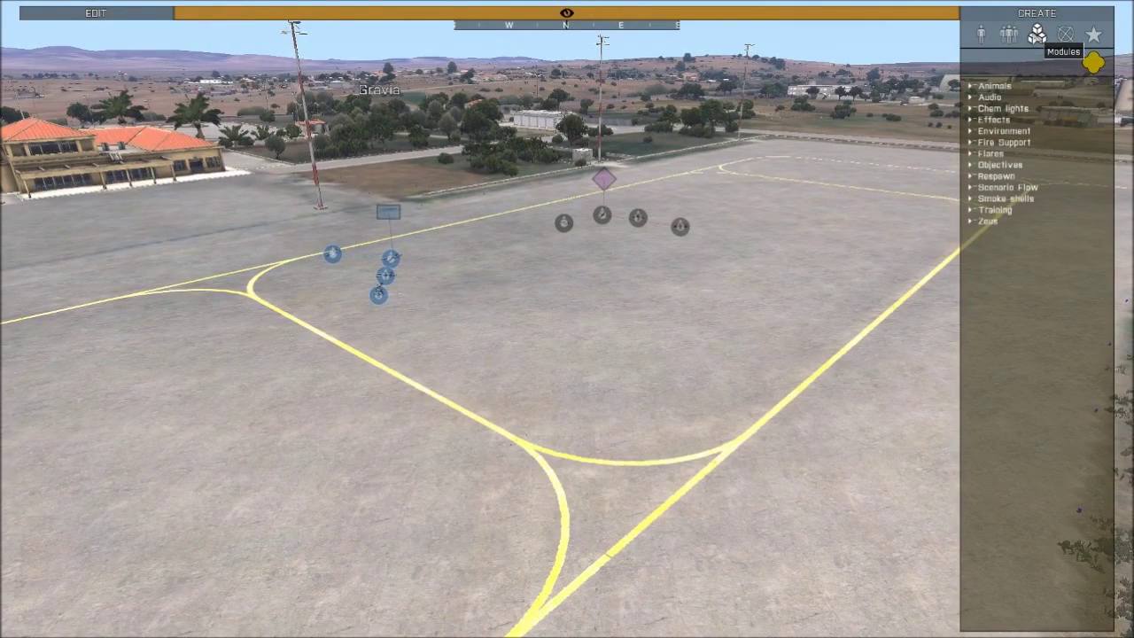
click(972, 177)
click(972, 176)
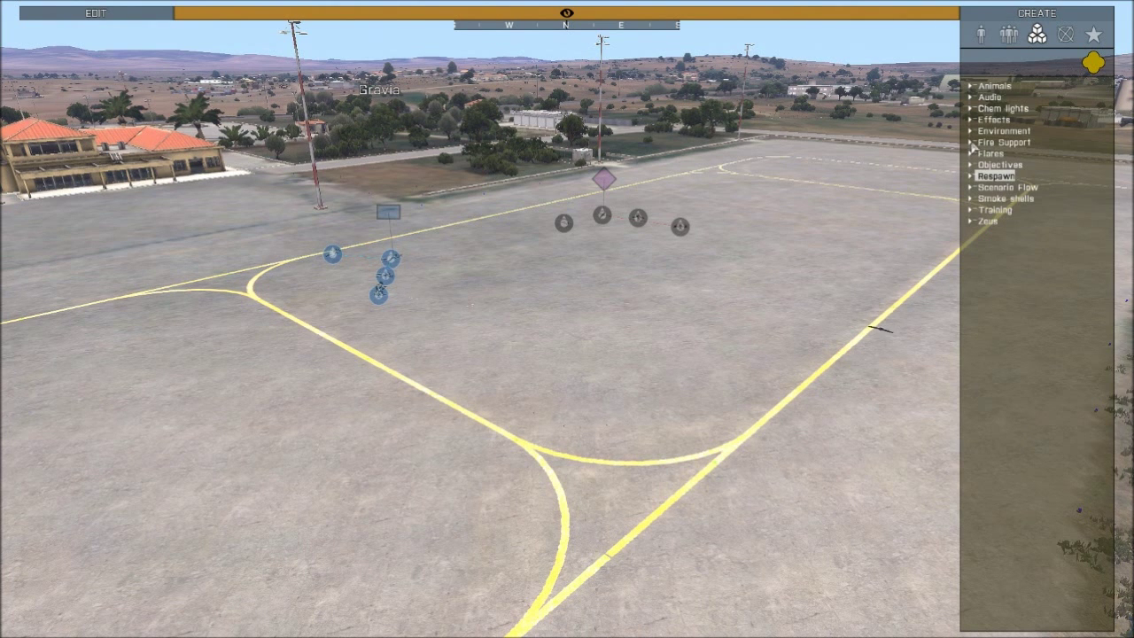
click(974, 220)
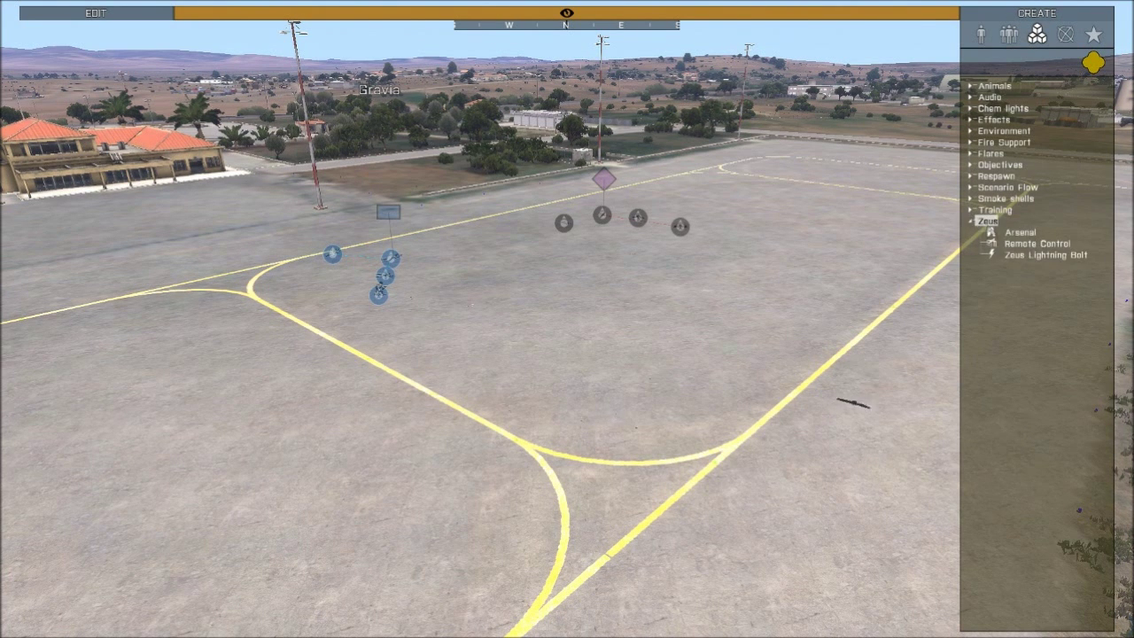
click(1011, 255)
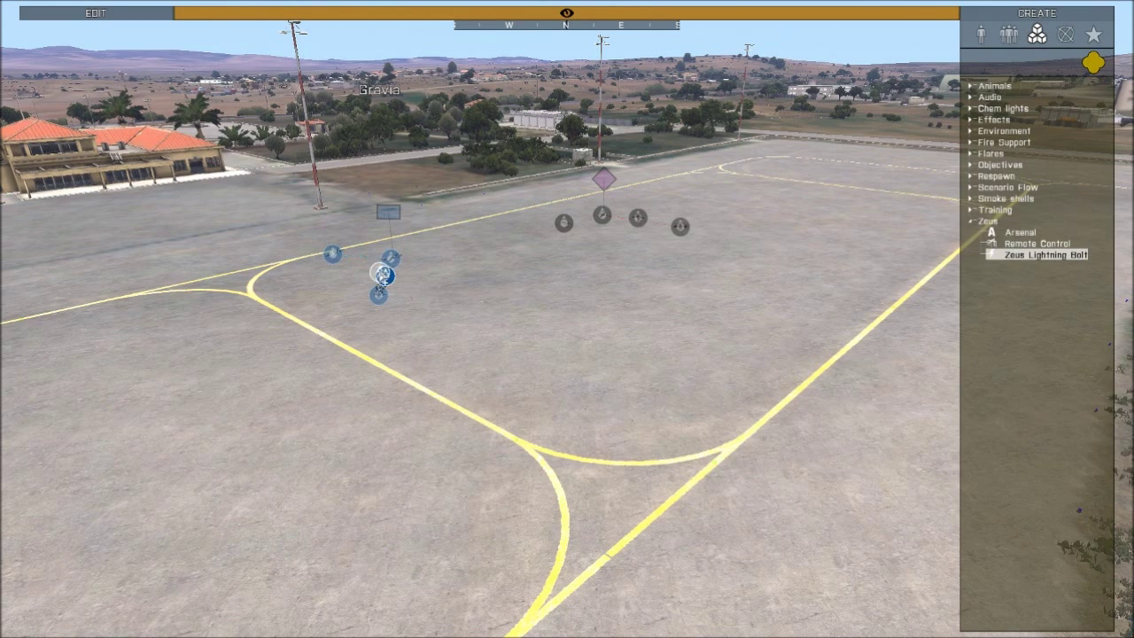
click(382, 274)
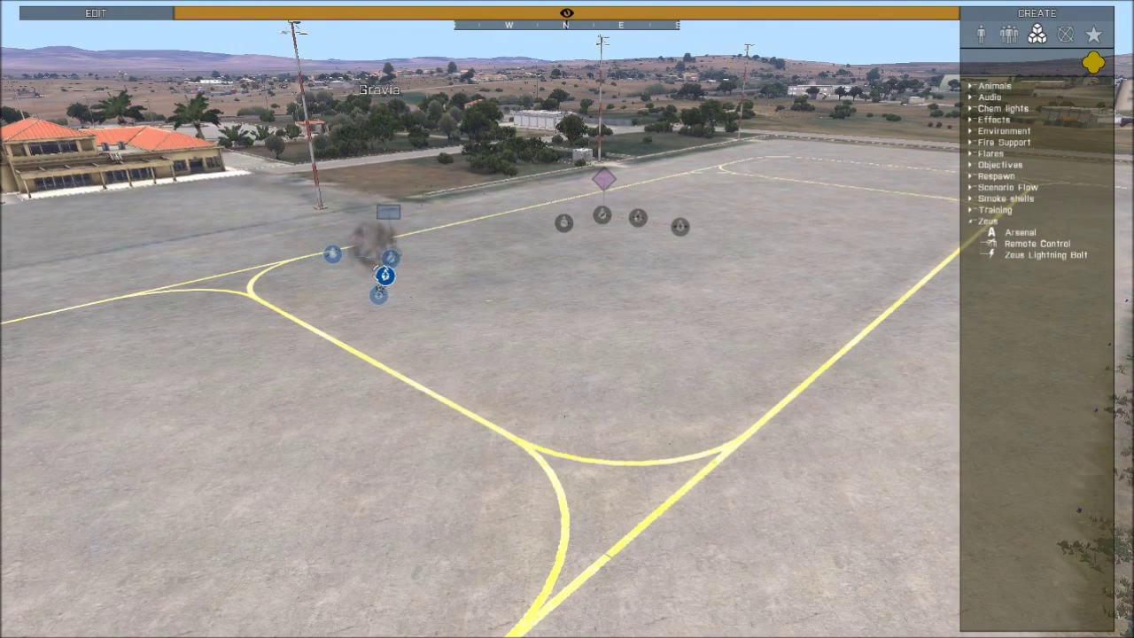
key(a)
key(w)
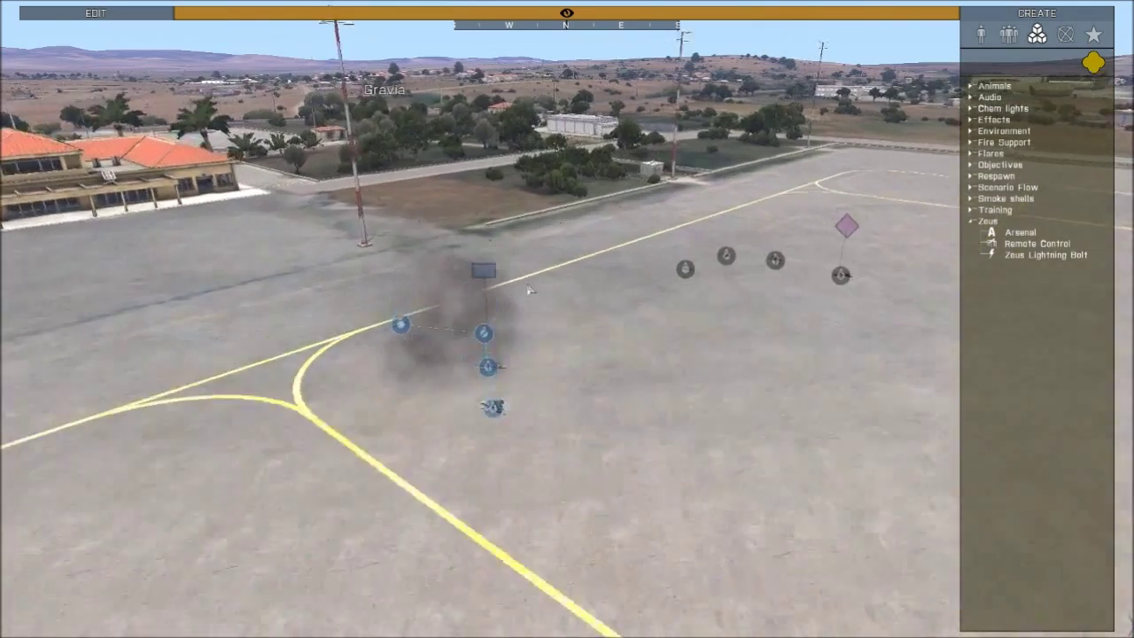
key(w)
key(s)
Step: Abort the running mission preview and return to the mission editor map
key(Escape)
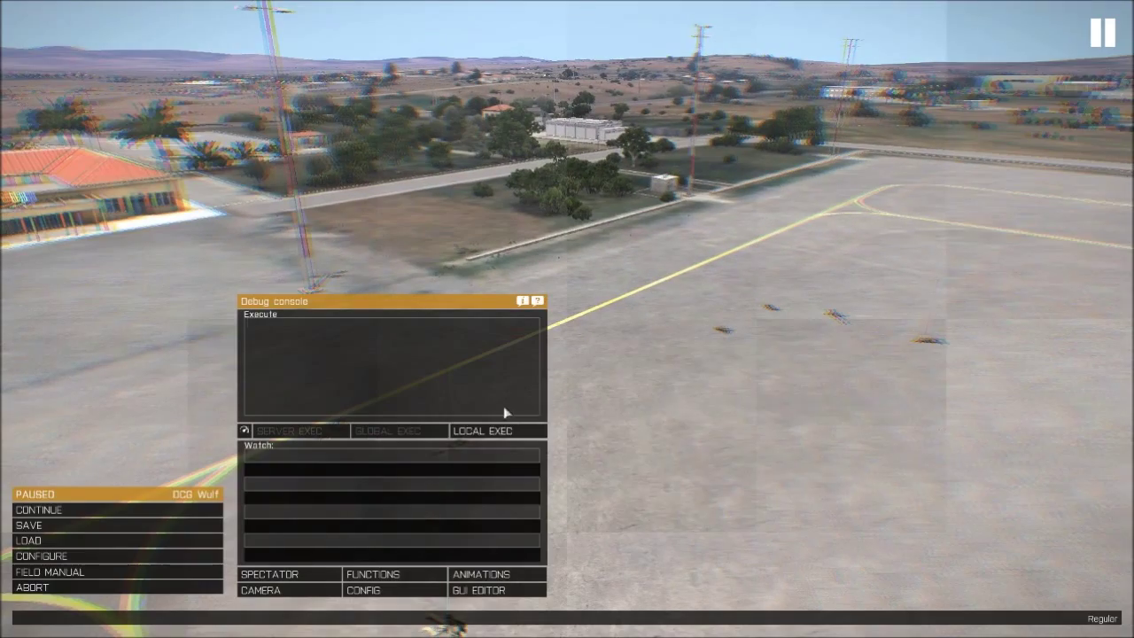
click(68, 590)
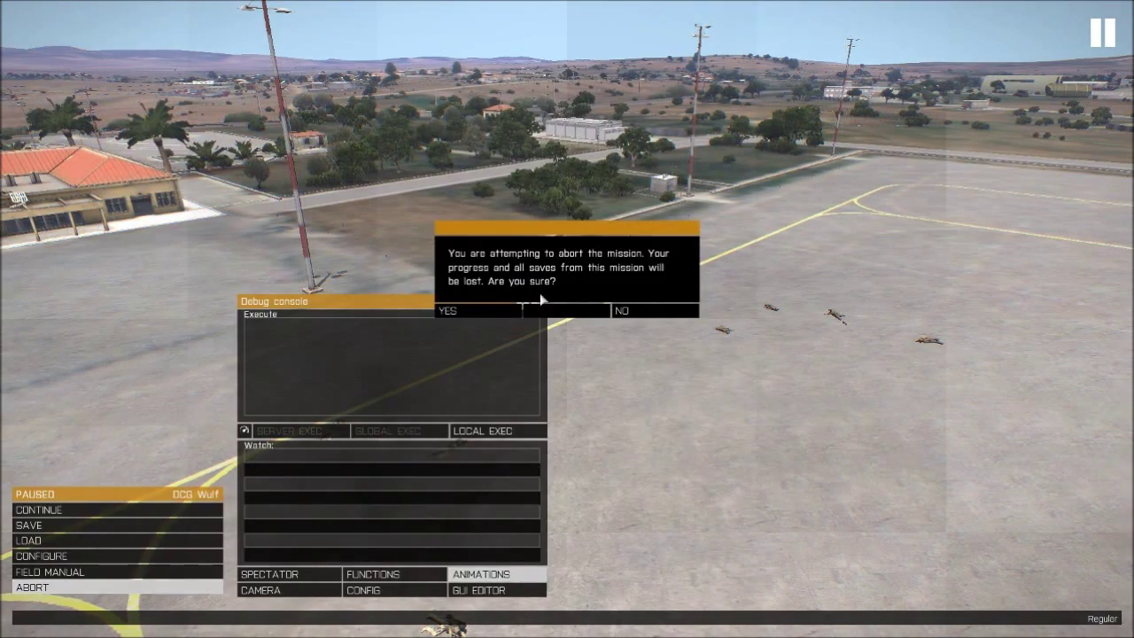
click(461, 314)
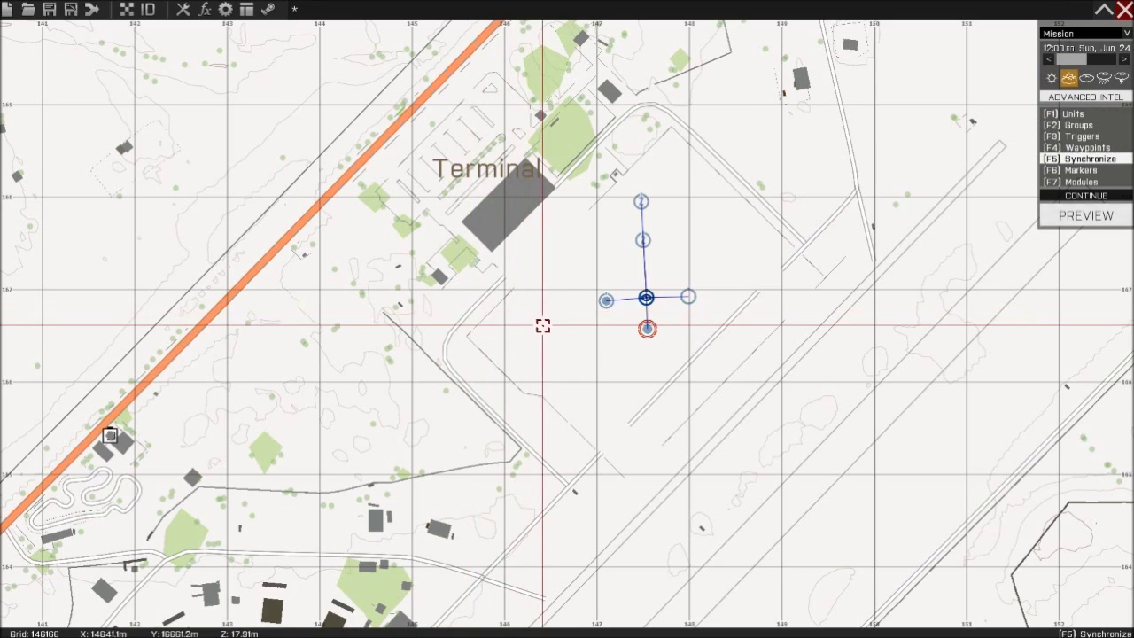
Step: Review the Player and Playable control options of the NATO Rifleman below the synchronized modules, and cancel the edit
right_drag(543, 325, 476, 327)
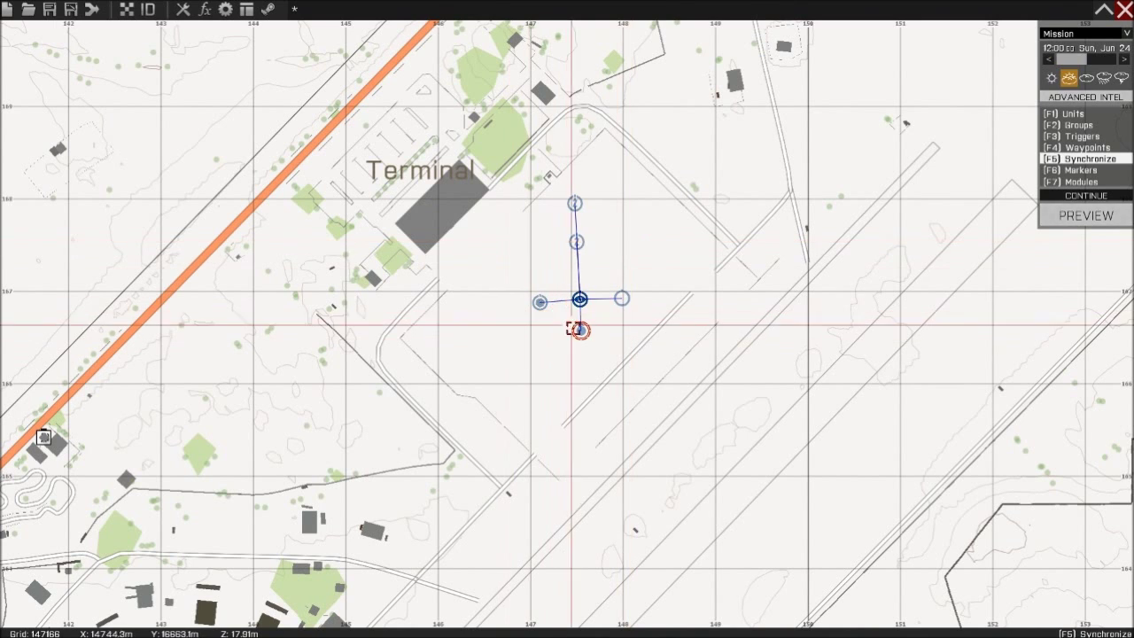
double_click(575, 329)
click(390, 308)
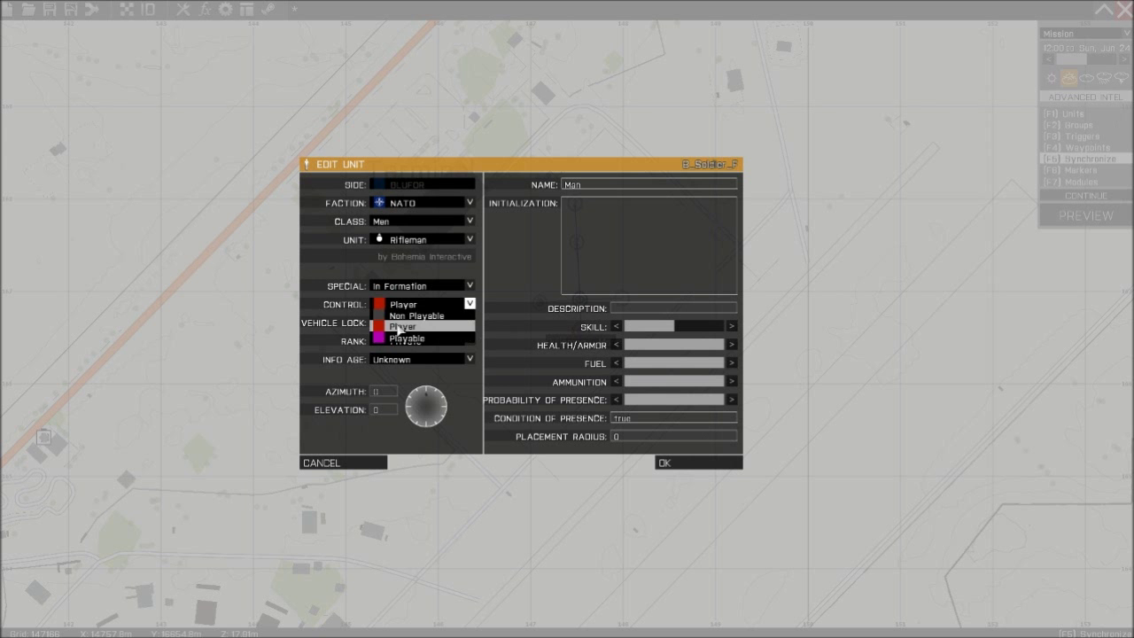
click(410, 306)
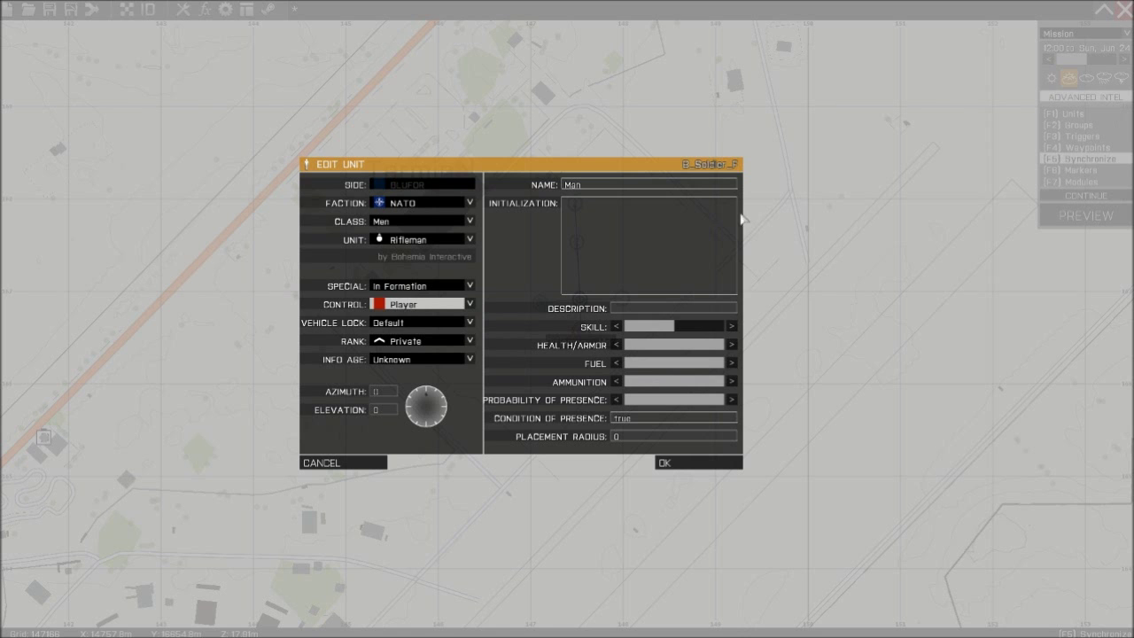
click(422, 310)
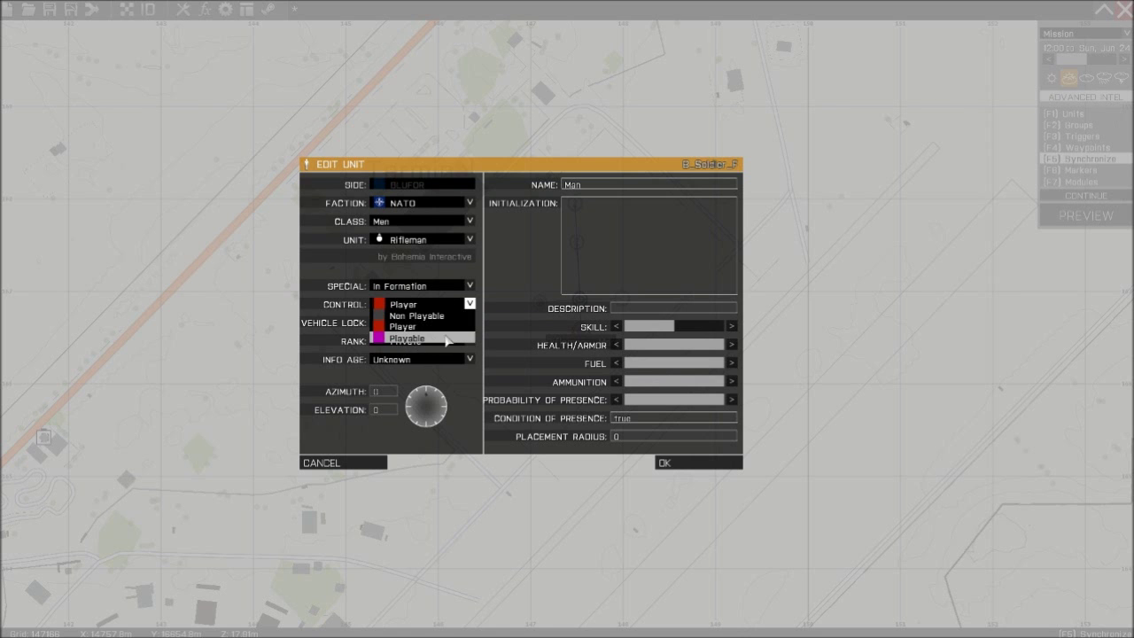
click(441, 308)
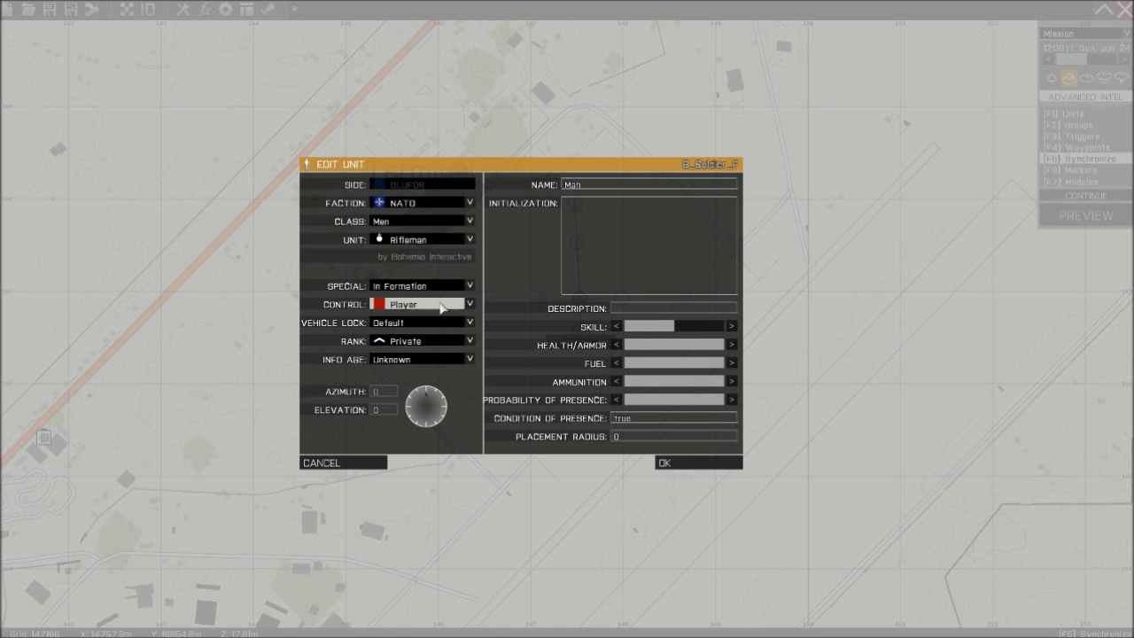
click(355, 462)
Step: Leave the mission editor, quit Arma 3 and minimize the Steam library to reach the desktop
key(Escape)
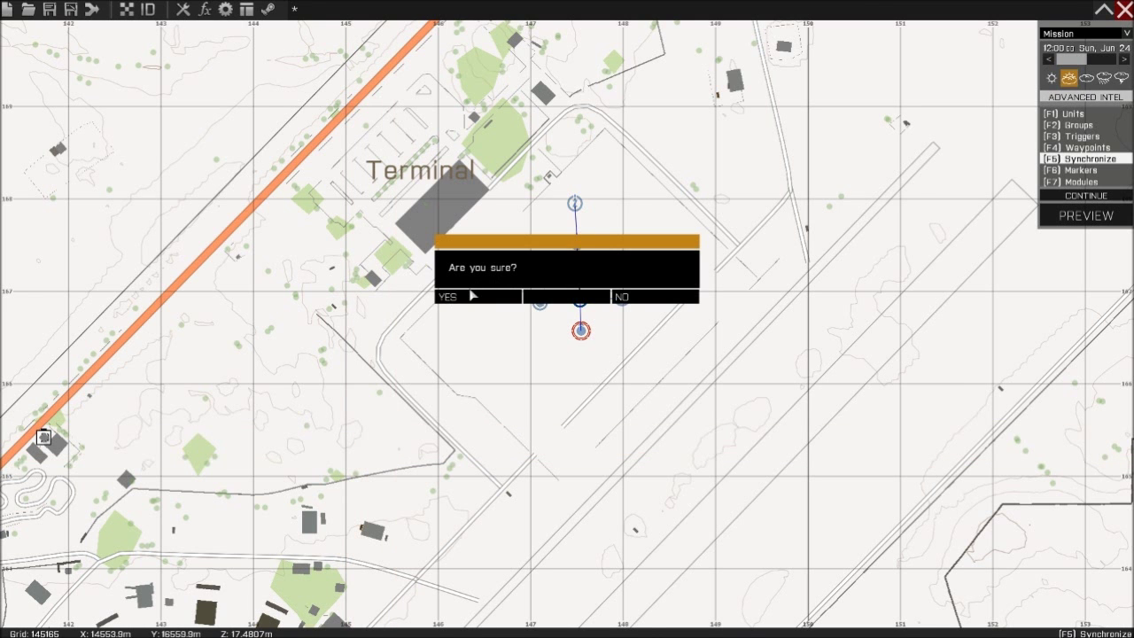
click(473, 297)
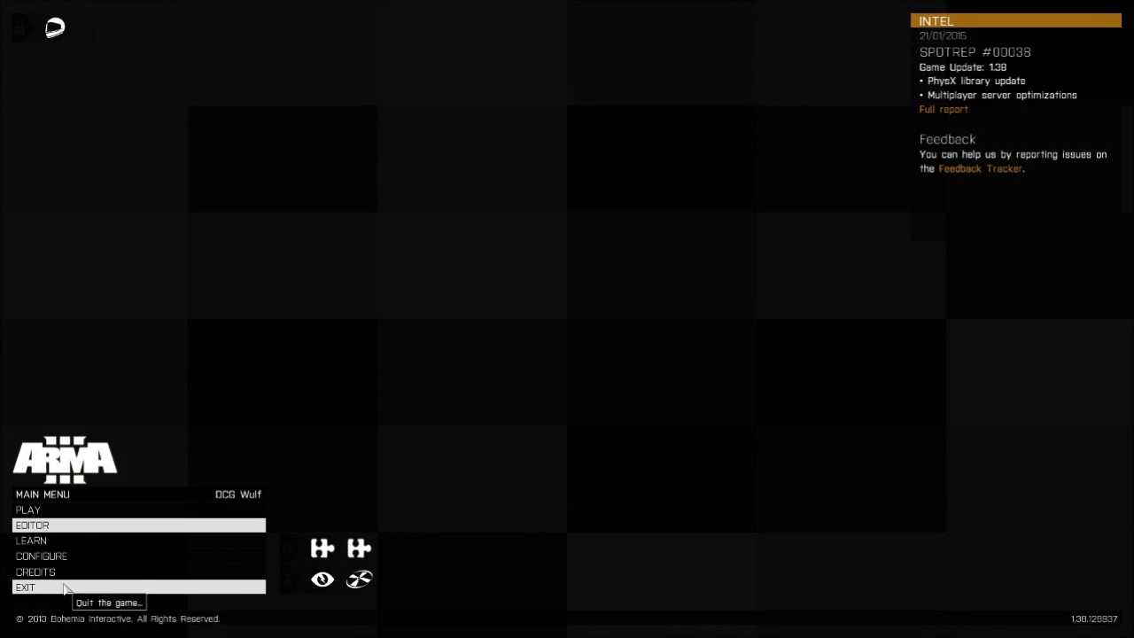
click(26, 587)
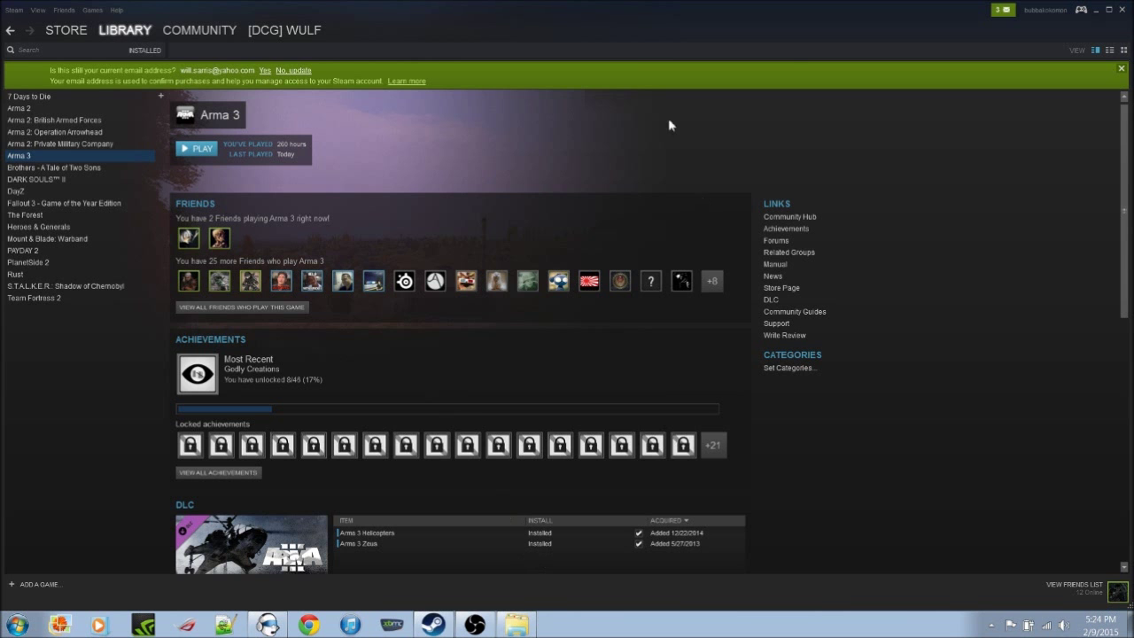
click(1096, 10)
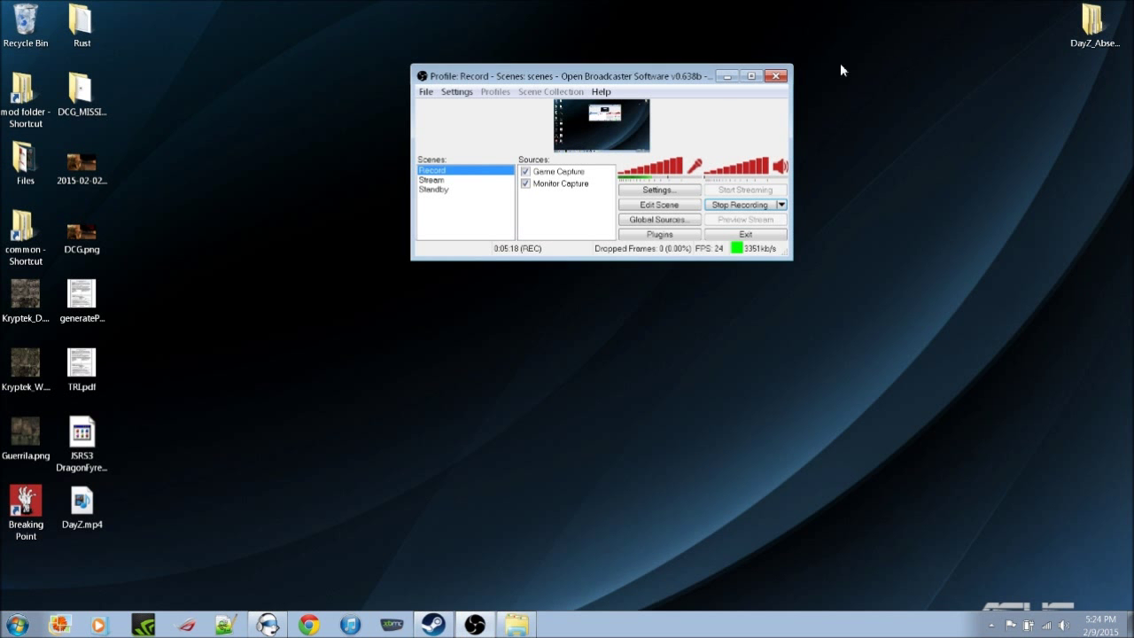
Step: Open the TUTORIAL.Altis mission folder in Windows Explorer, inside the profile's missions folder under Documents, Arma 3 - Other Profiles
key(super)
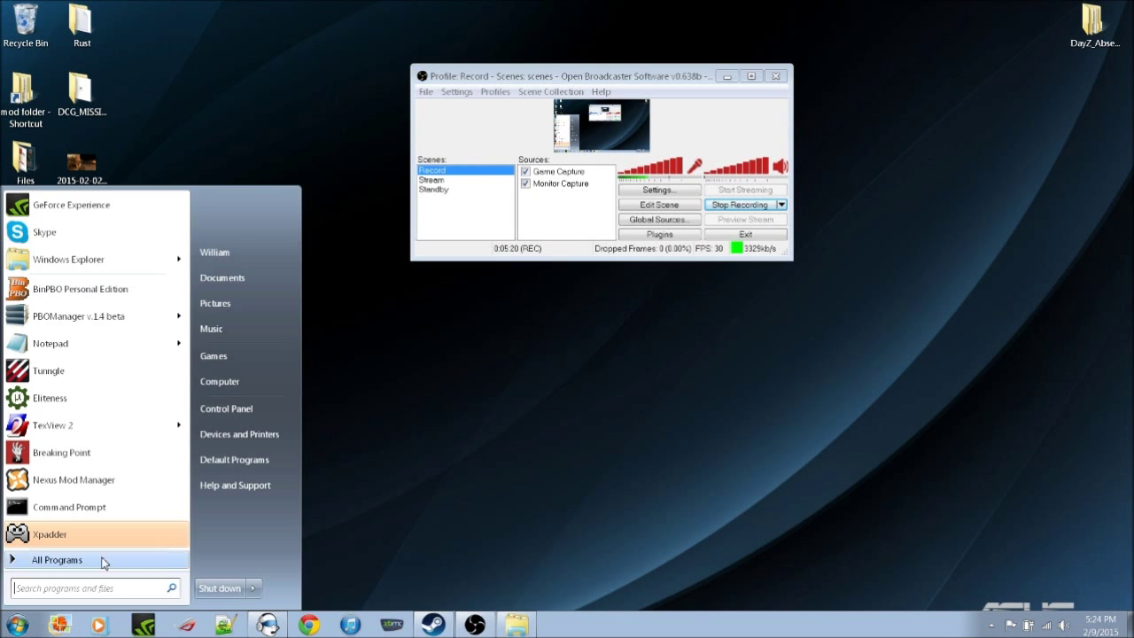
click(267, 274)
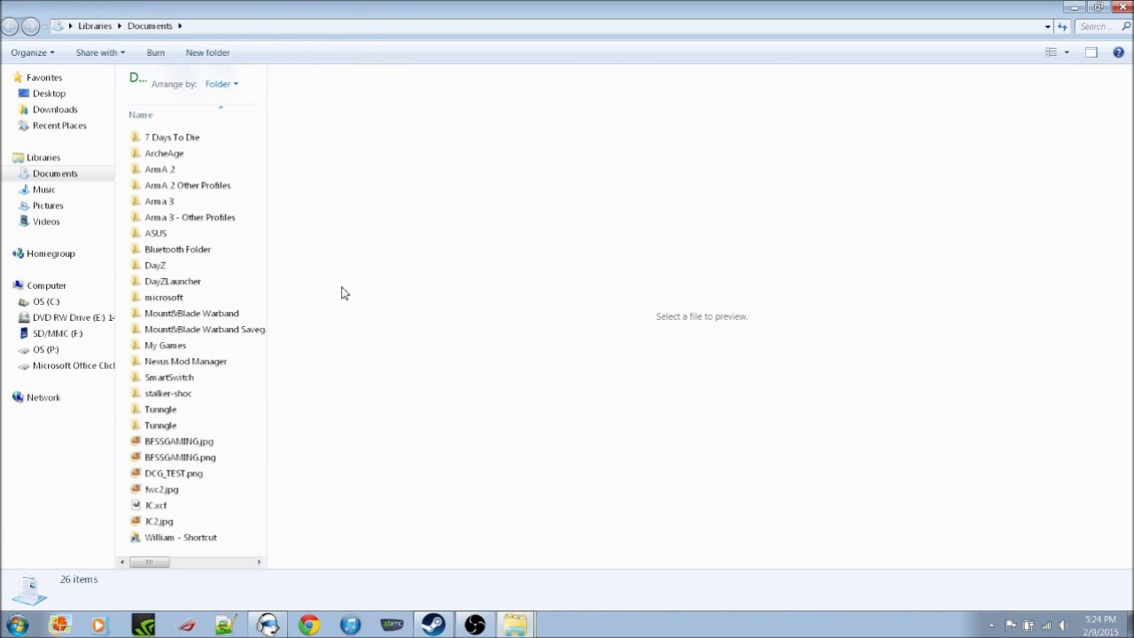
double_click(203, 218)
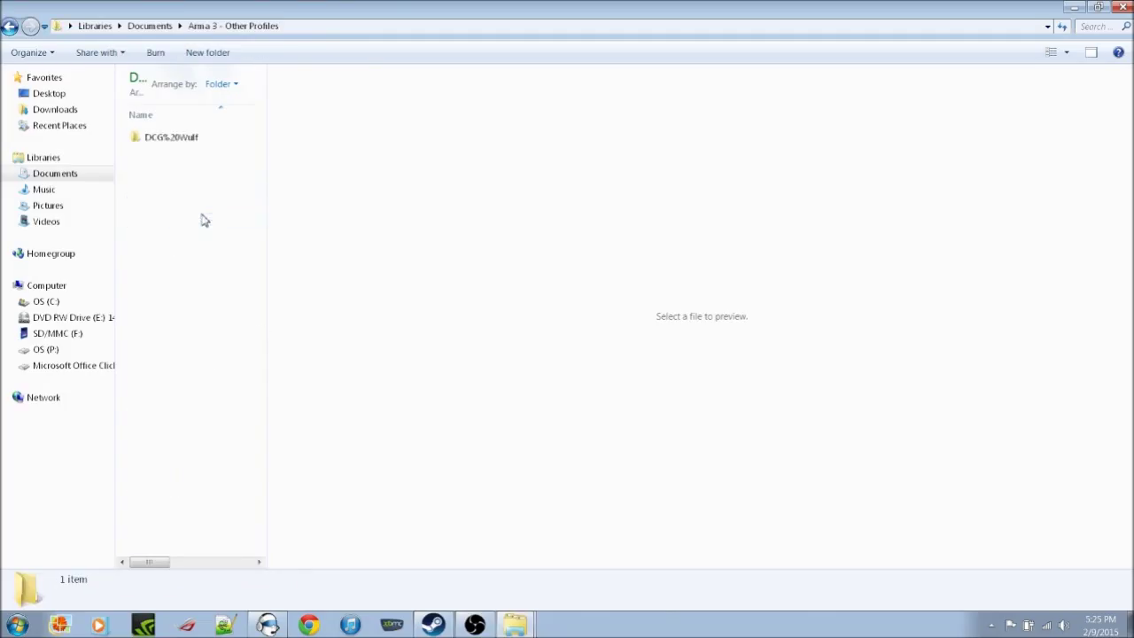
double_click(177, 138)
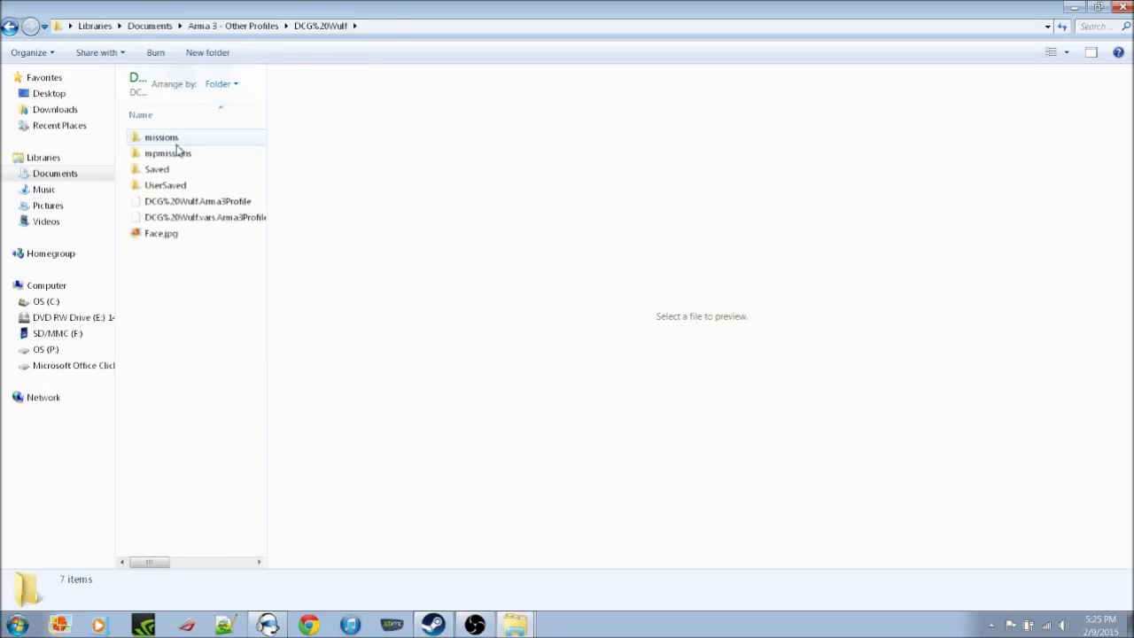
double_click(167, 139)
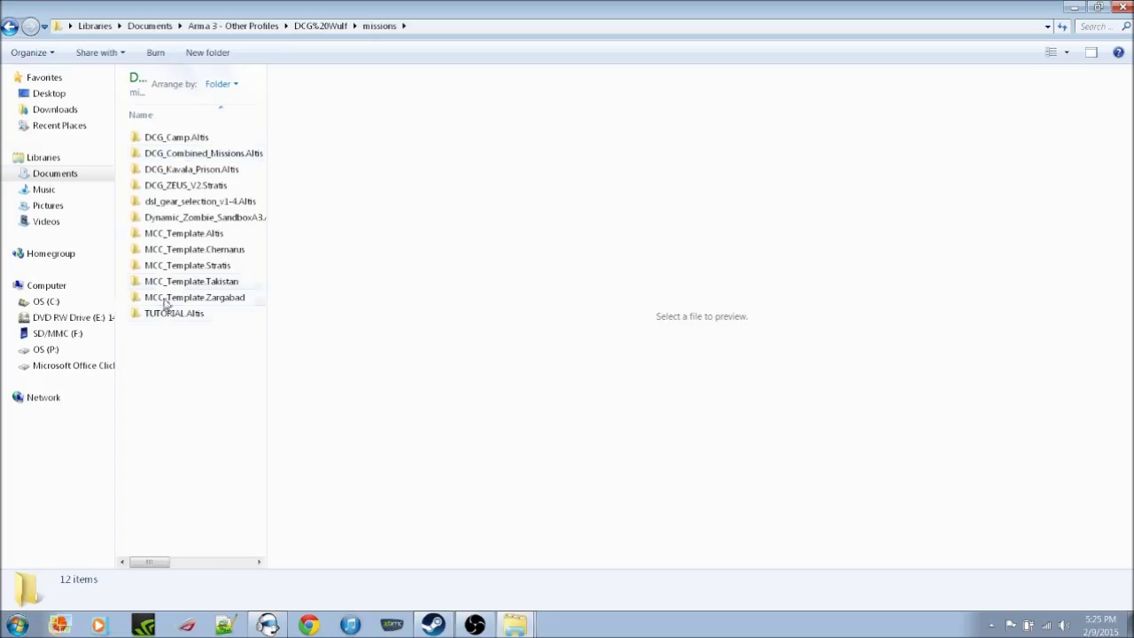
double_click(162, 317)
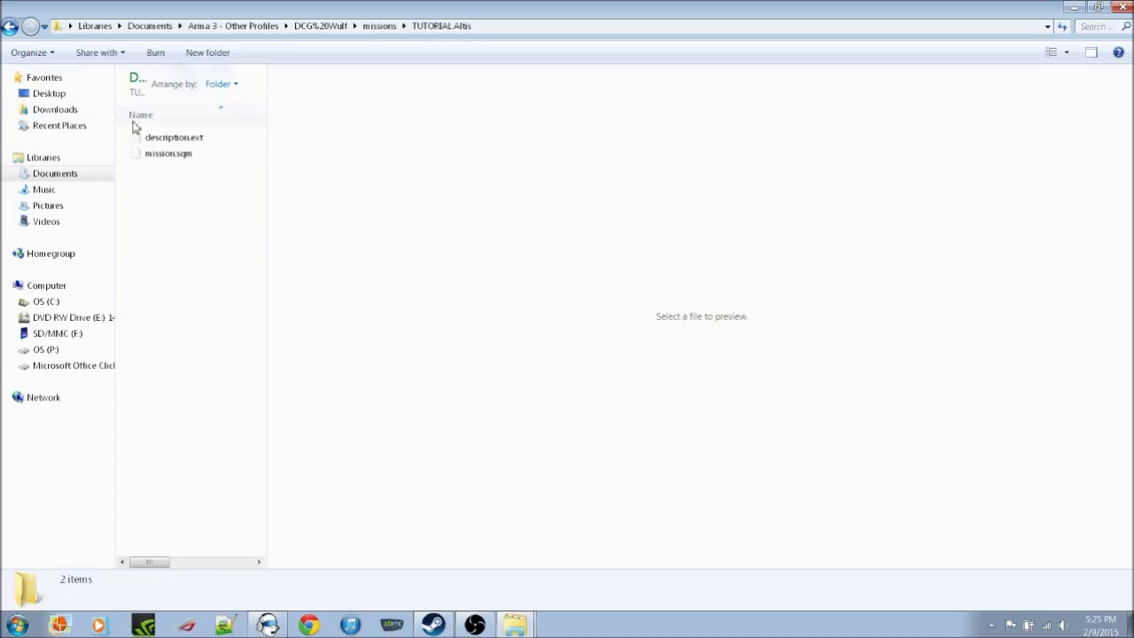
Step: Switch to Notepad++ to review the author, loading text and respawn settings in description.ext, and close the editor and mission folder
click(224, 625)
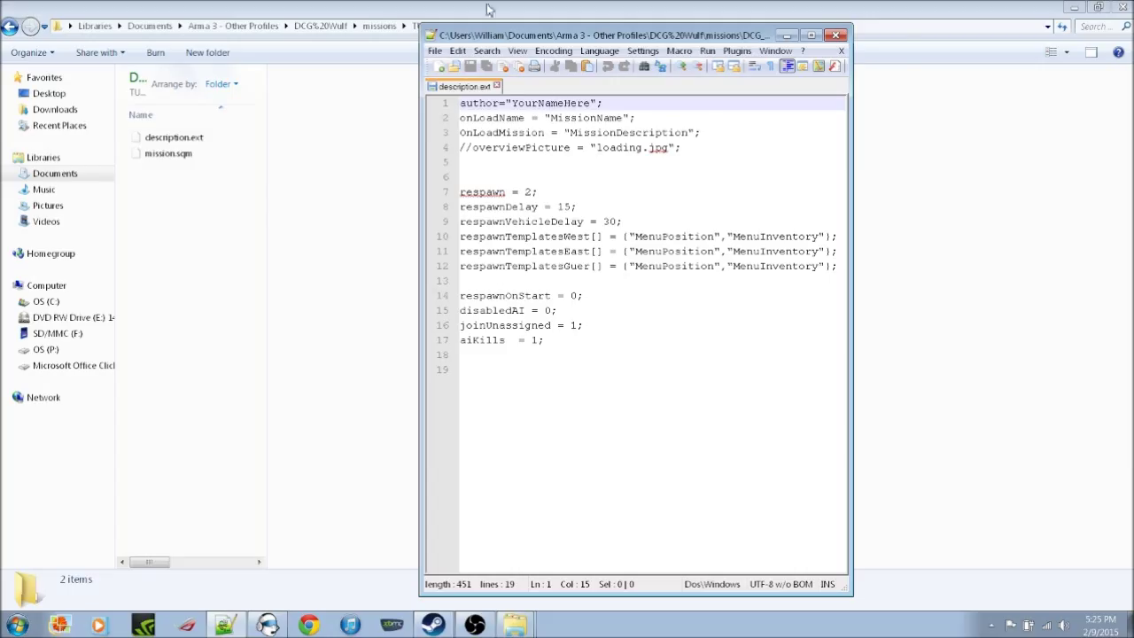
drag(663, 43, 716, 40)
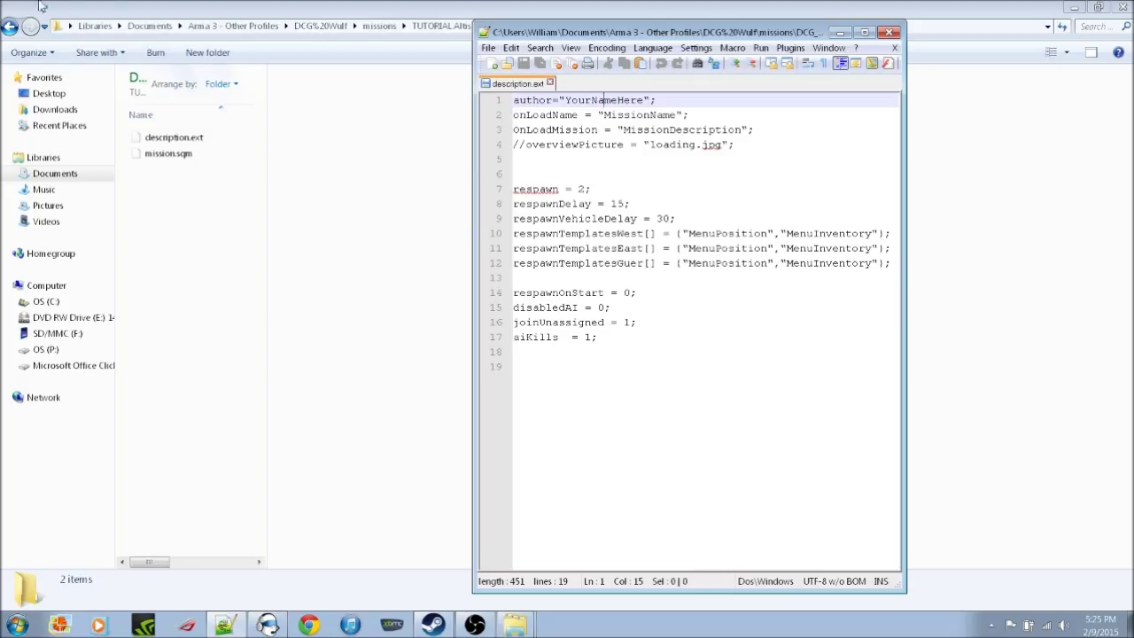
click(888, 32)
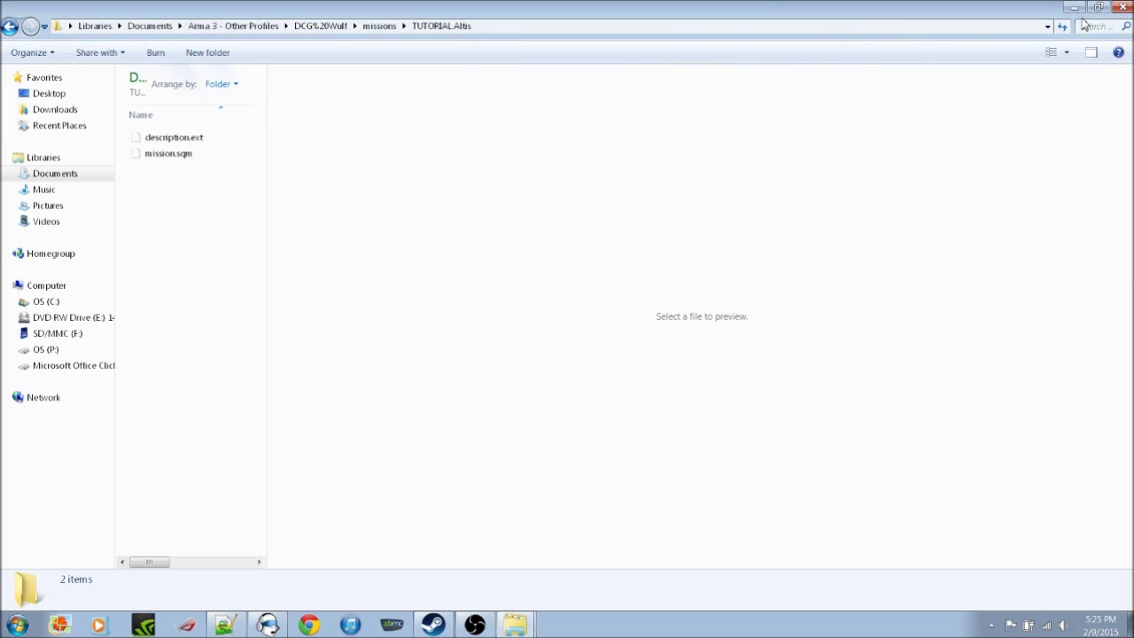
click(1120, 9)
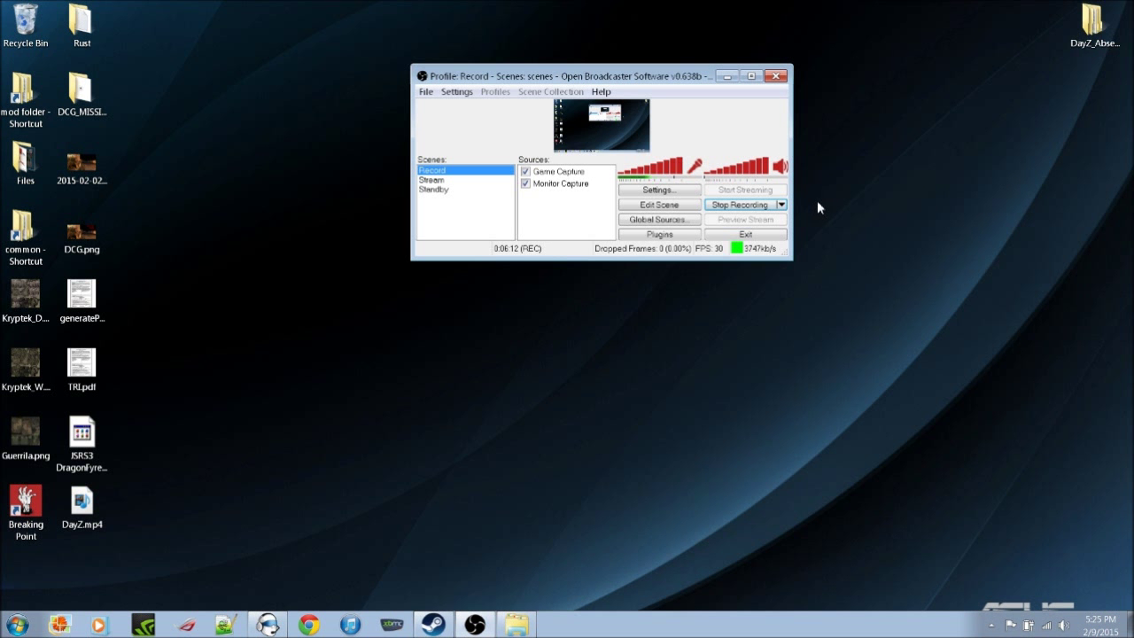